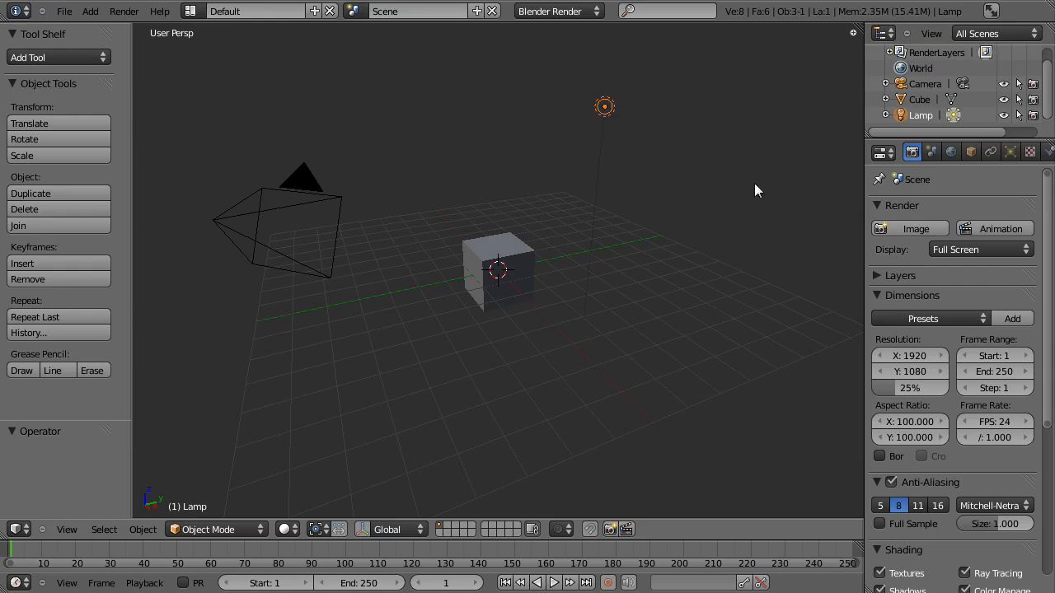
# Switch to the camera view and render a test image of the default cube scene
pyautogui.press('KP_7')
pyautogui.press('KP_5')
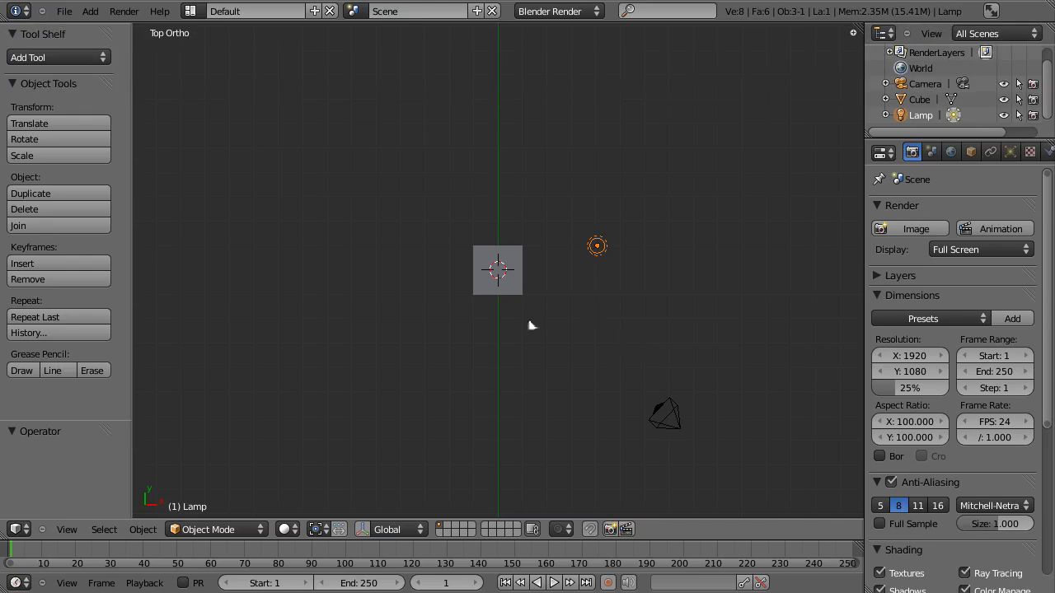
pyautogui.moveTo(586, 334); pyautogui.dragTo(634, 308, button='middle')
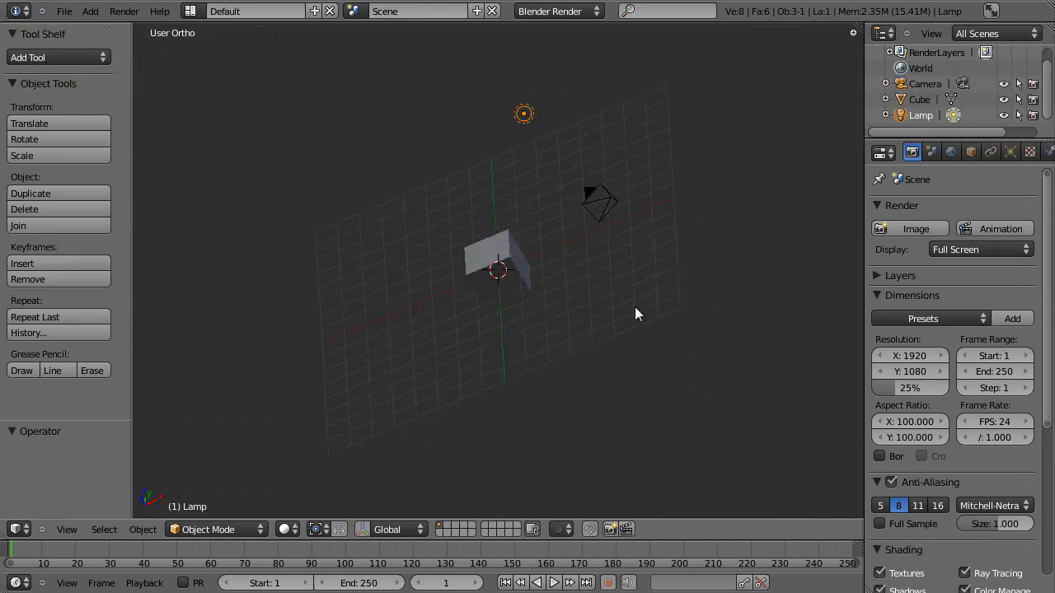
pyautogui.press('KP_0')
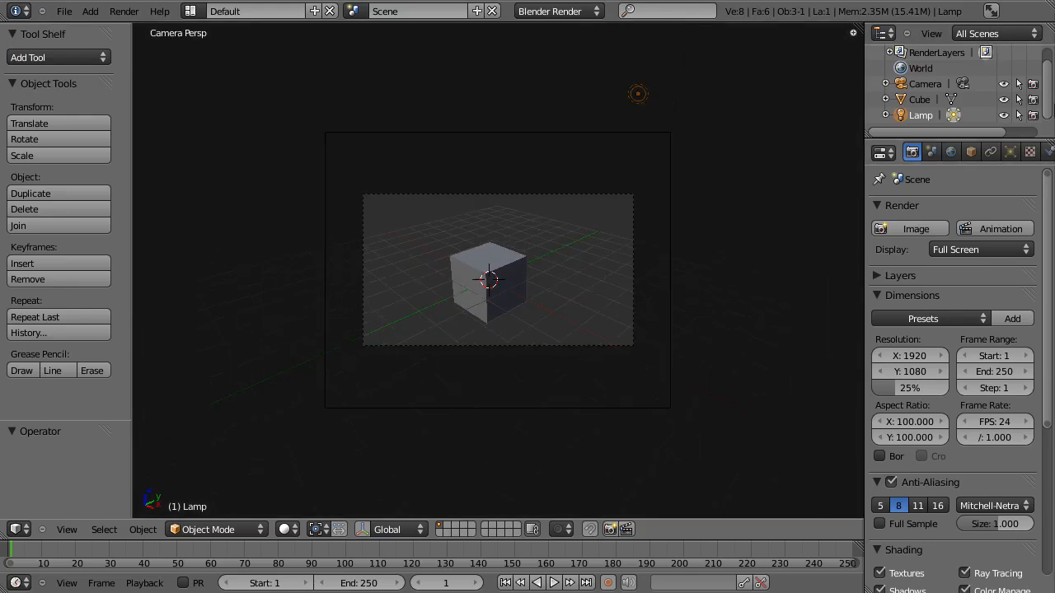
pyautogui.click(908, 234)
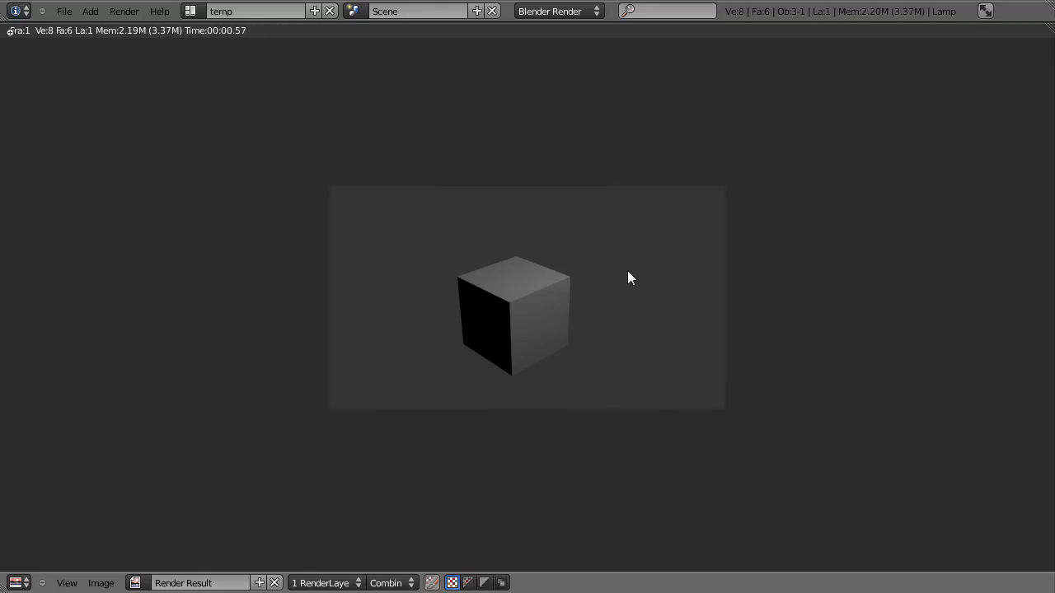
pyautogui.press('Escape')
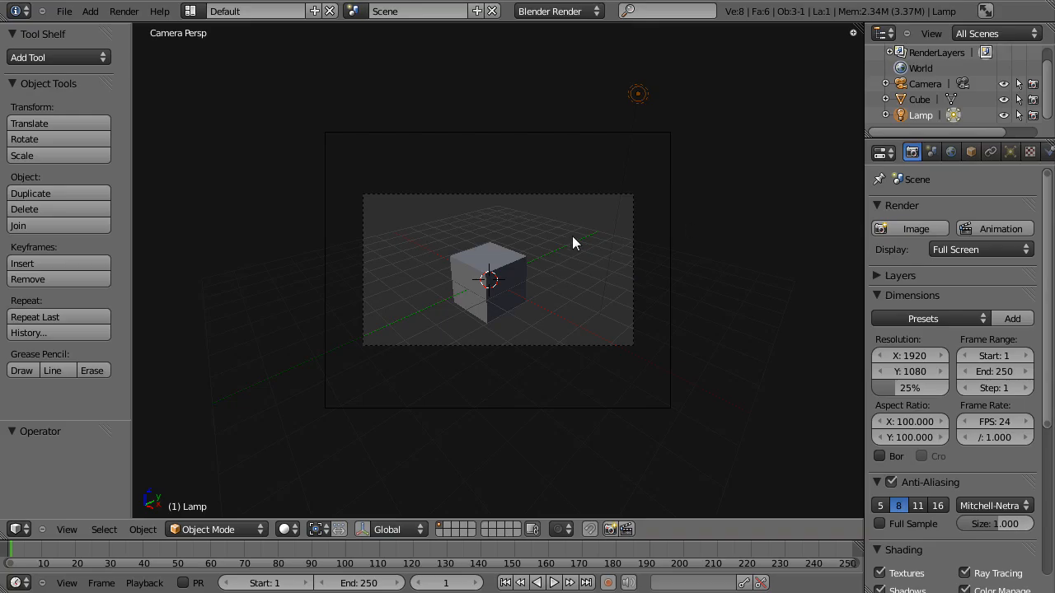
# In the top orthographic view, move the lamp about -2.5 in X and -8.2 in Y, then render a test image
pyautogui.press('KP_7')
pyautogui.scroll(-3, 560, 256)
pyautogui.press('KP_5')
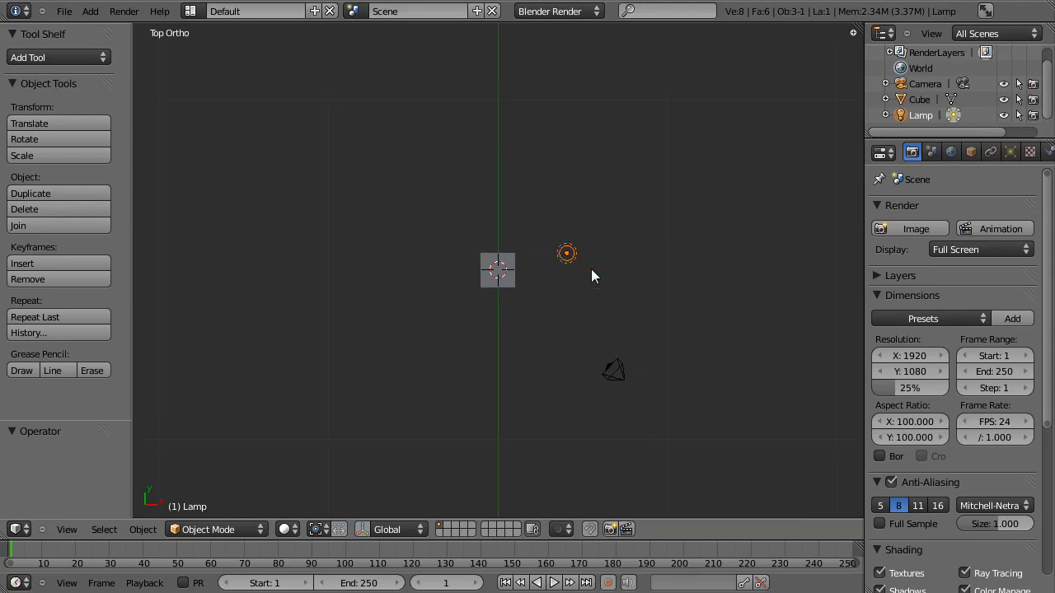
pyautogui.press('g')
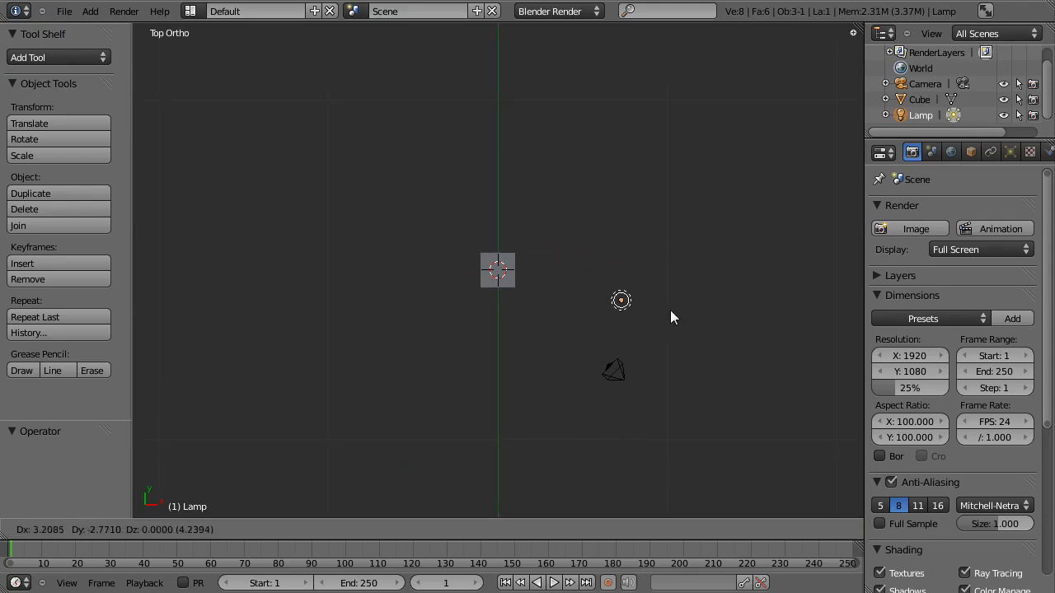
pyautogui.click(554, 415)
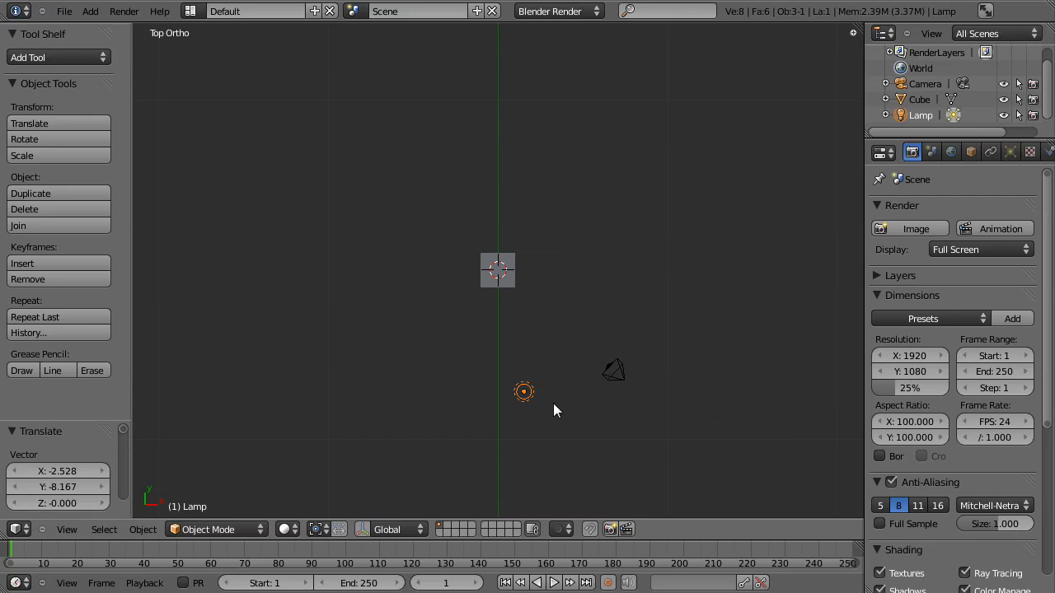
pyautogui.click(899, 227)
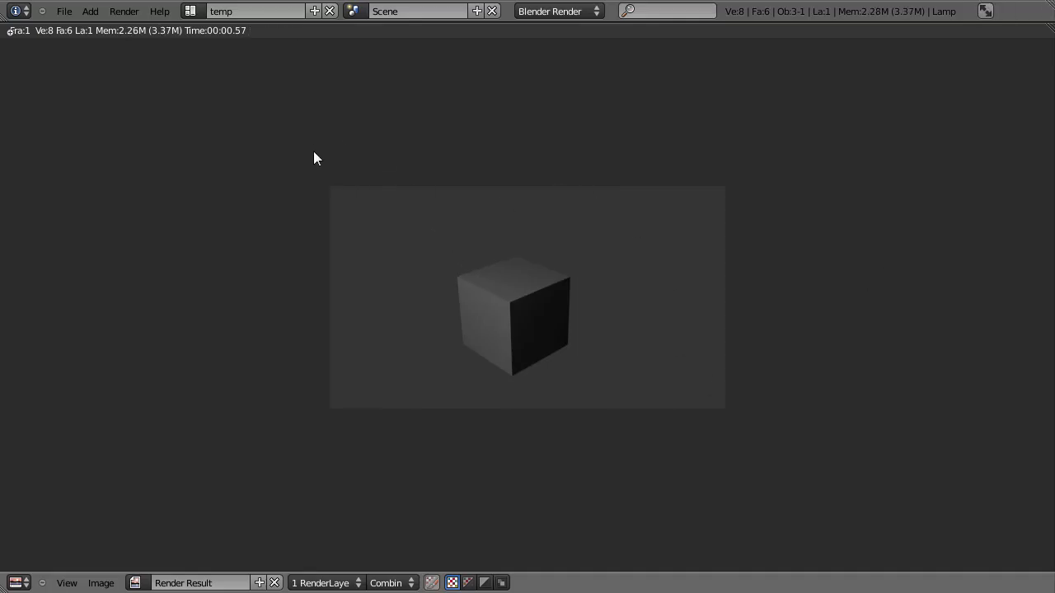
pyautogui.press('Escape')
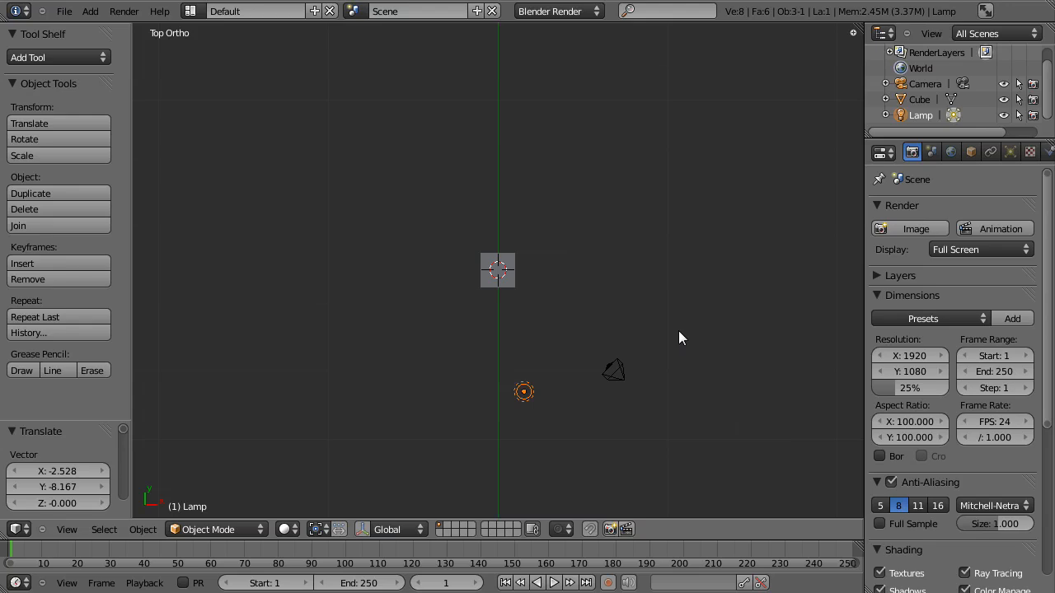
# Nudge the lamp in front of the cube and place a duplicate well off the cube's +X side, checking with a test render
pyautogui.press('g')
pyautogui.click(508, 421)
pyautogui.hotkey('shift', 'd')
pyautogui.click(681, 234)
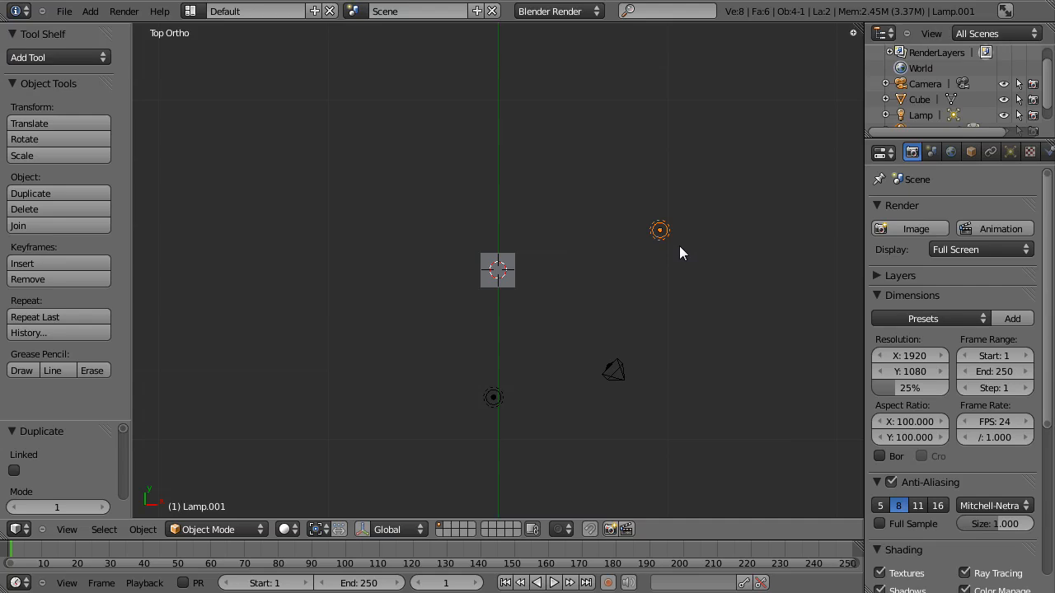
pyautogui.click(912, 225)
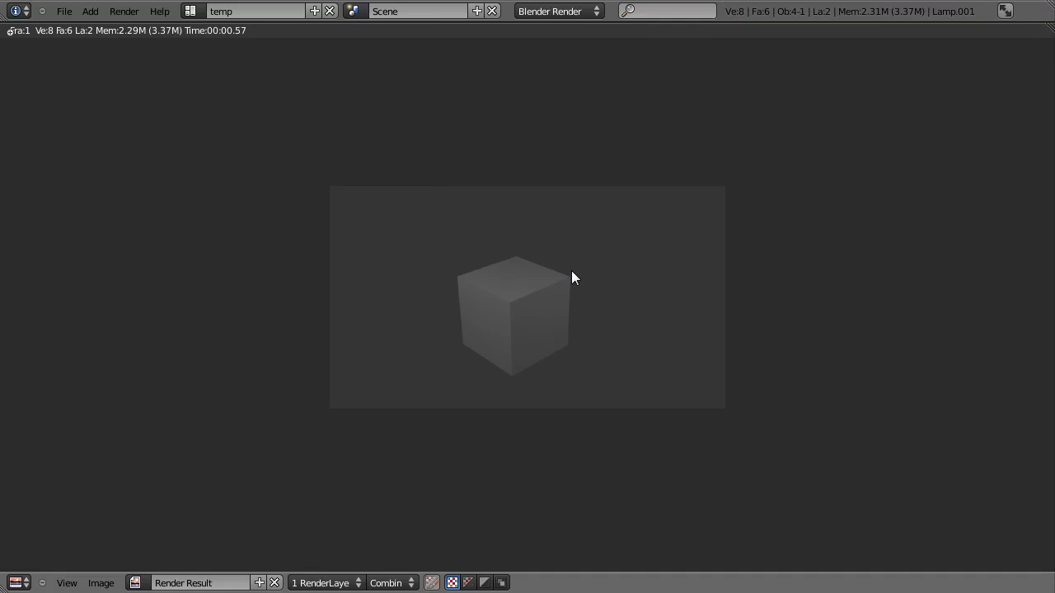
pyautogui.press('Escape')
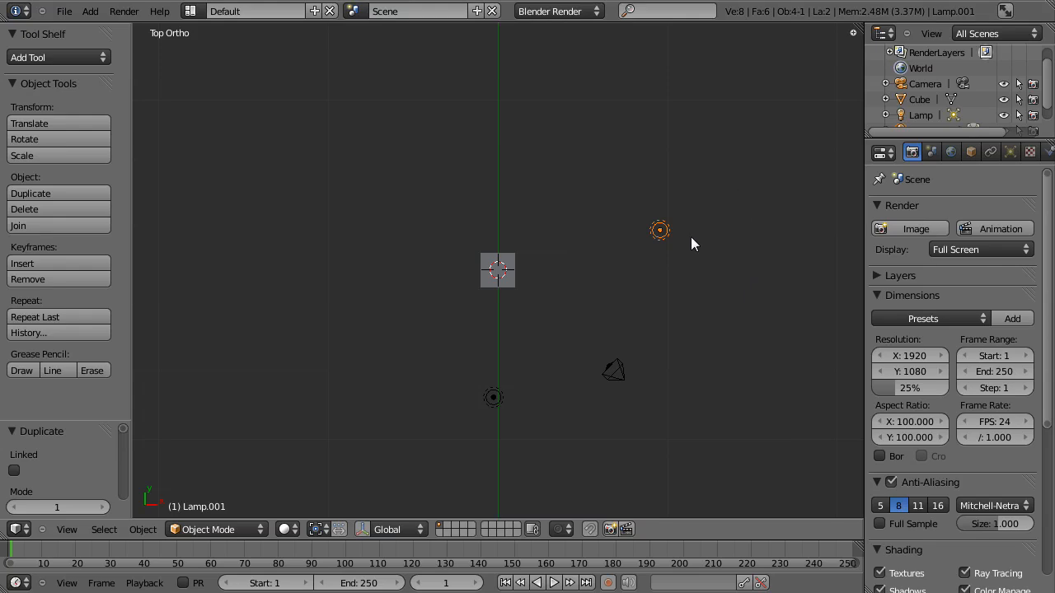
# Set the duplicated lamp's light color to blue and its energy to 0.75
pyautogui.click(1012, 153)
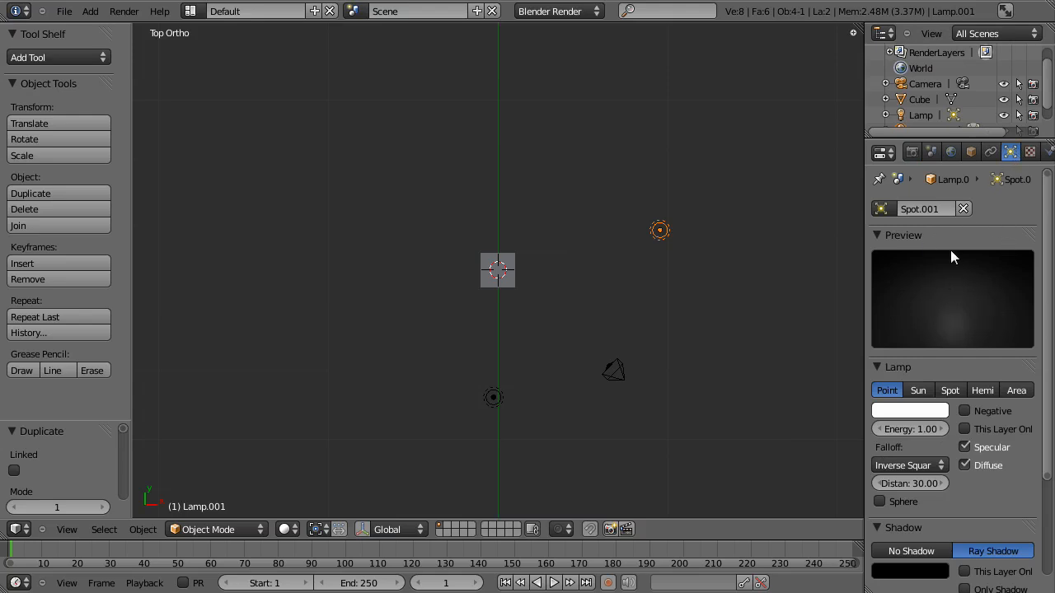
pyautogui.scroll(-2, 963, 320)
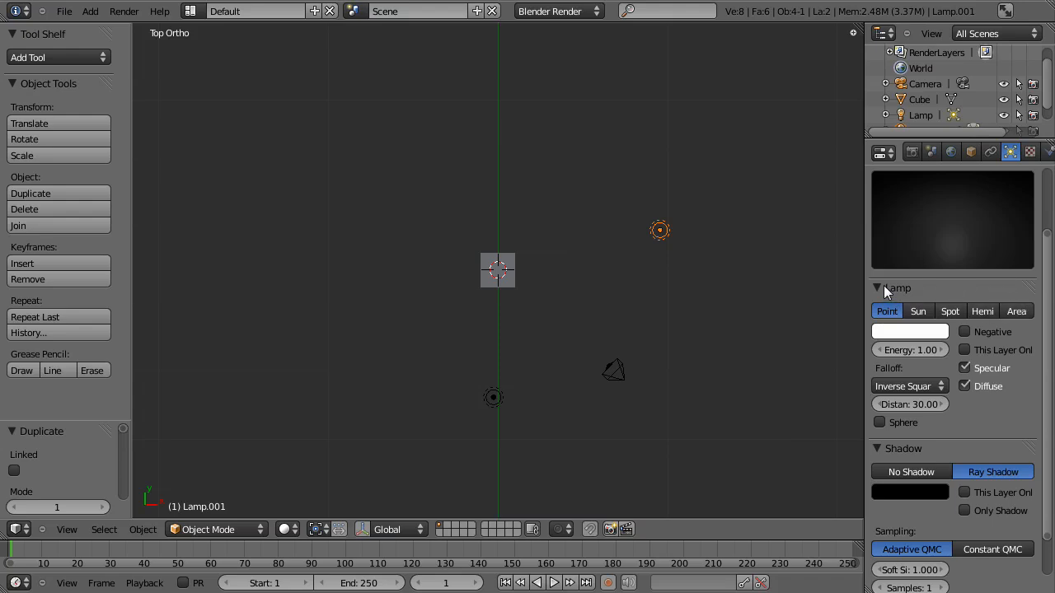
pyautogui.click(927, 333)
pyautogui.moveTo(851, 168); pyautogui.dragTo(911, 132)
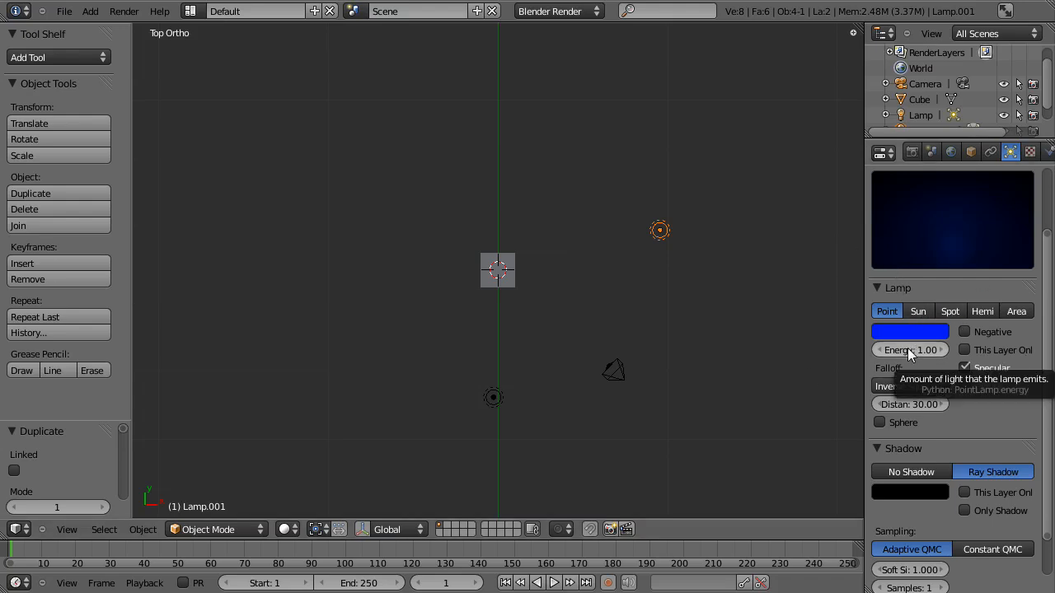
pyautogui.moveTo(911, 347); pyautogui.dragTo(698, 353)
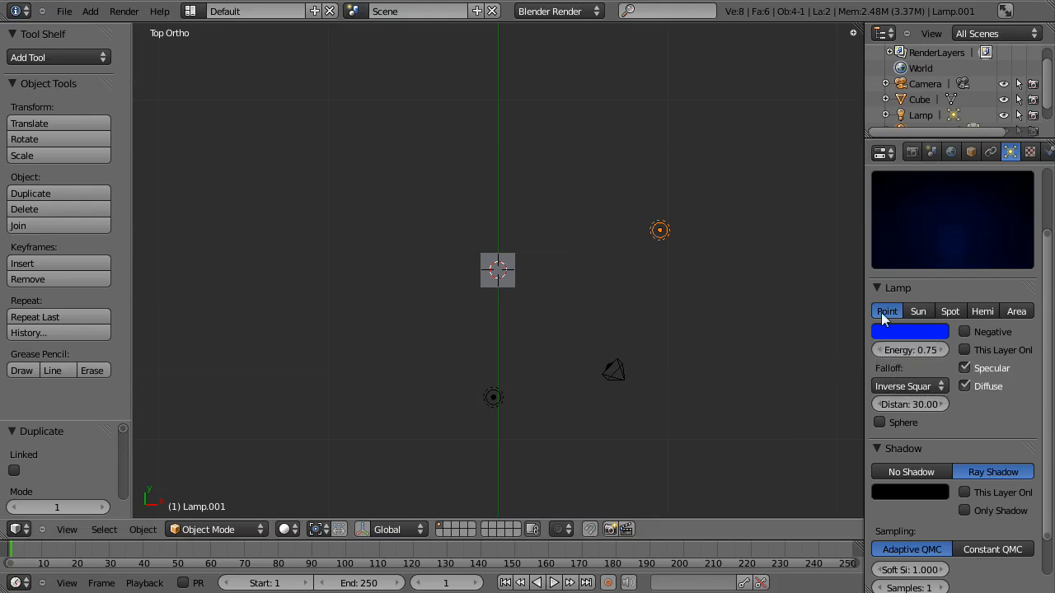
# Render the image to examine the blue lamp's effect on the cube
pyautogui.click(912, 152)
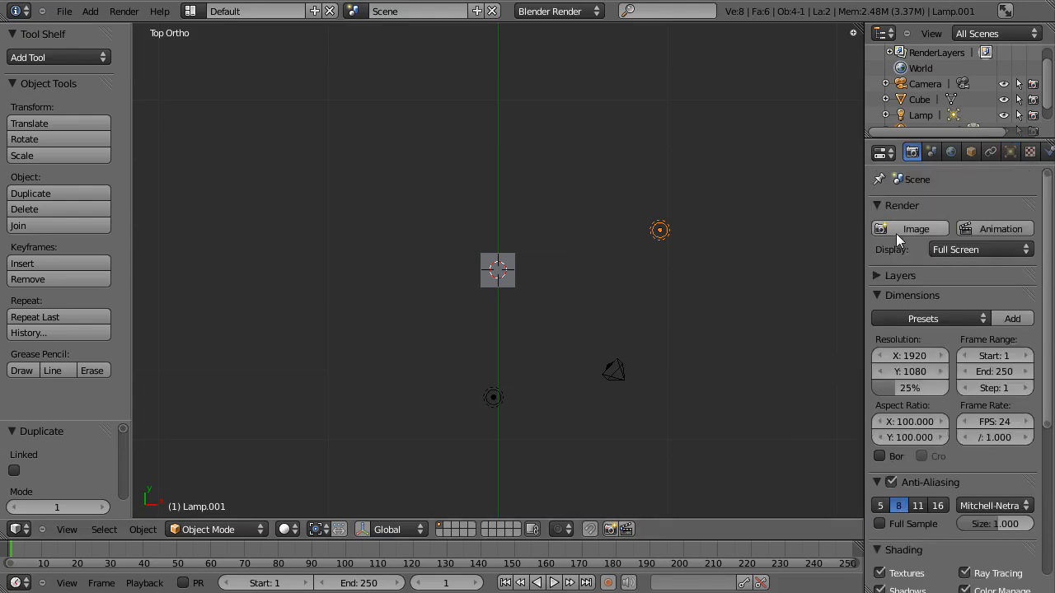
pyautogui.click(896, 233)
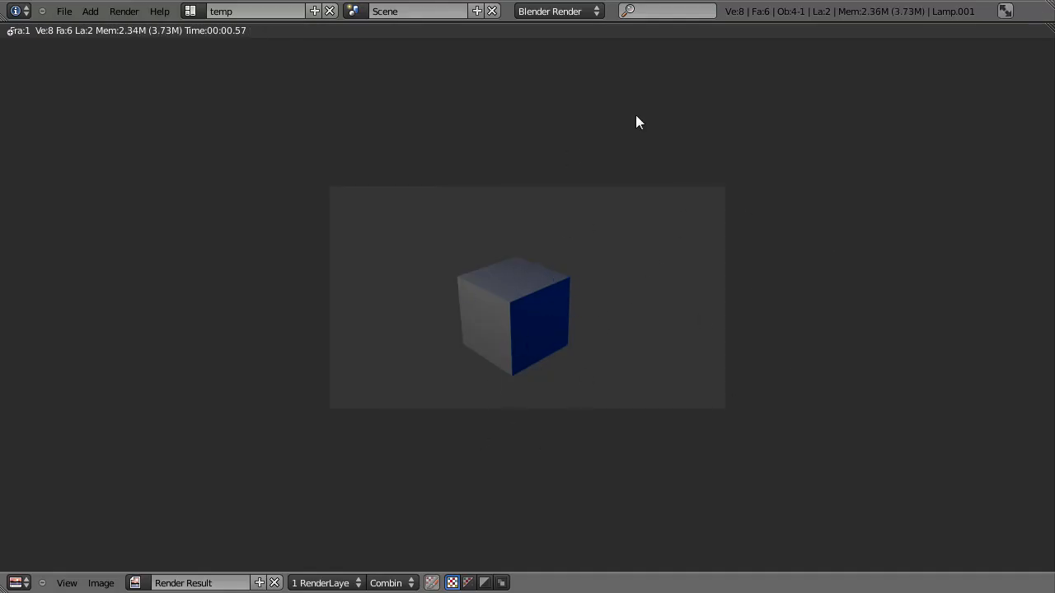
pyautogui.press('Escape')
# Move the blue lamp about -4.6 in X and 0.4 in Z from the front view, and render a test image
pyautogui.press('KP_1')
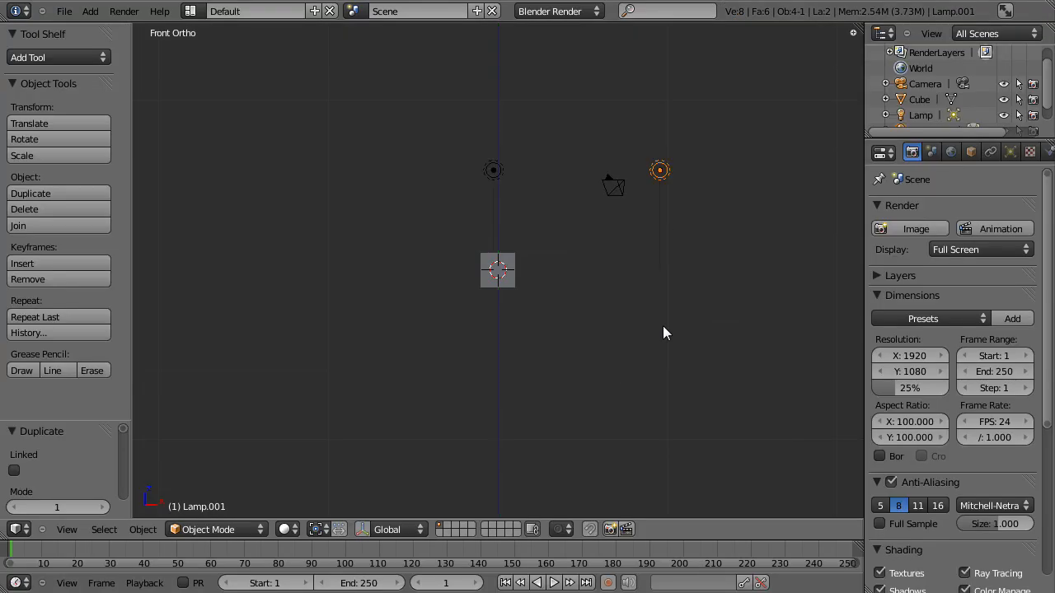
pyautogui.press('g')
pyautogui.click(567, 274)
pyautogui.press('KP_7')
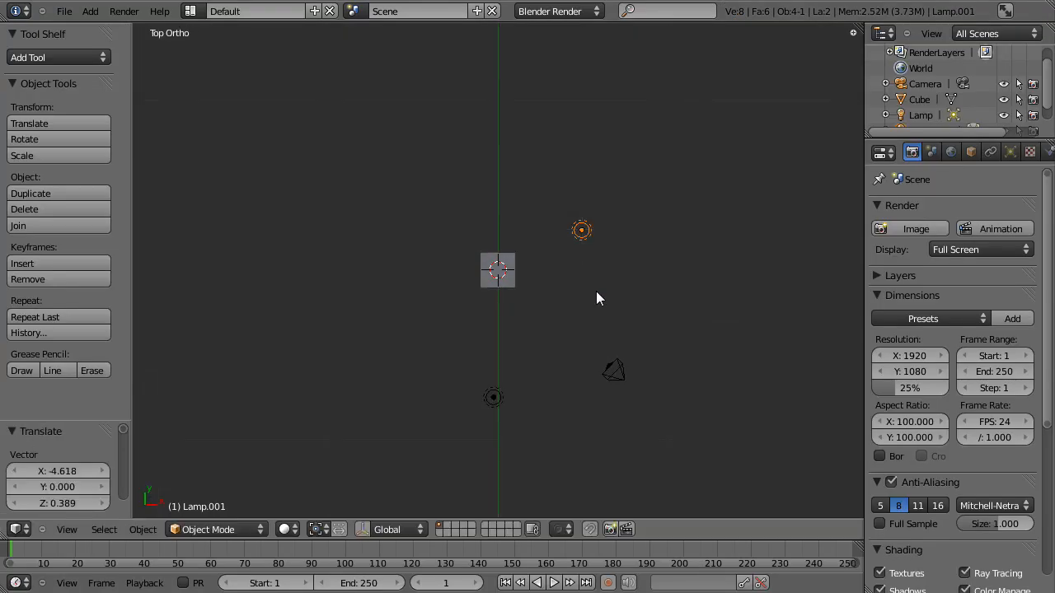
pyautogui.click(946, 227)
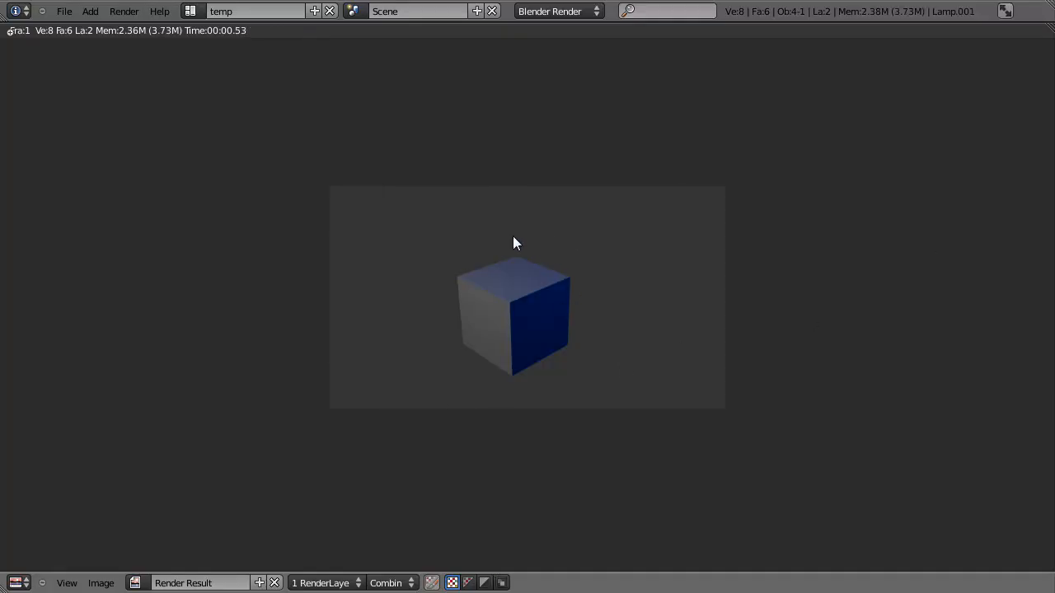
pyautogui.press('Escape')
# Compare the white lamp's settings, set the blue lamp's energy to 0.52, and render a test image
pyautogui.rightClick(493, 398)
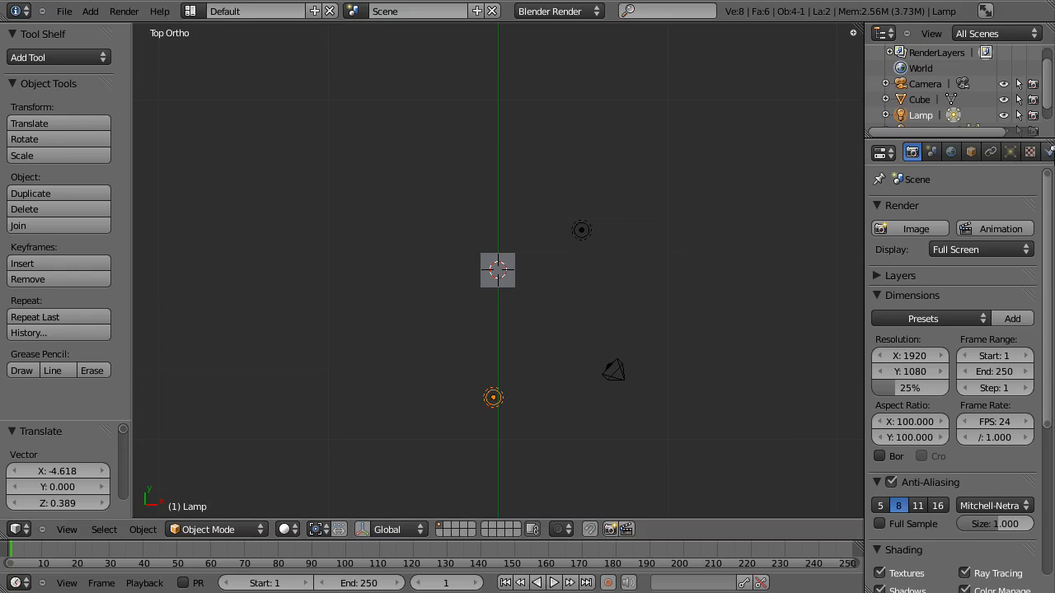
pyautogui.click(1013, 154)
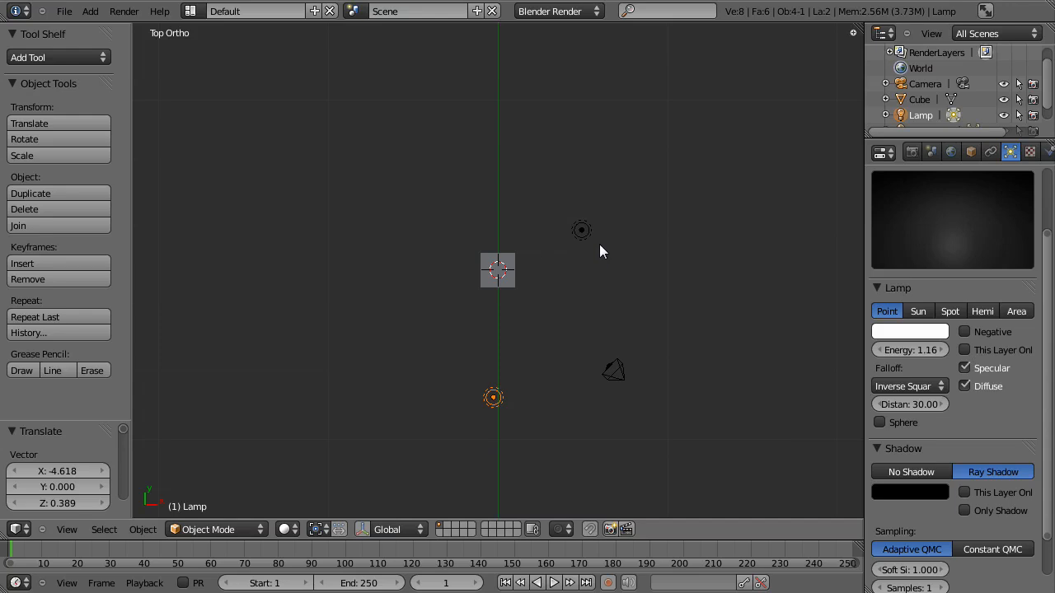
pyautogui.rightClick(581, 228)
pyautogui.moveTo(903, 348); pyautogui.dragTo(712, 365)
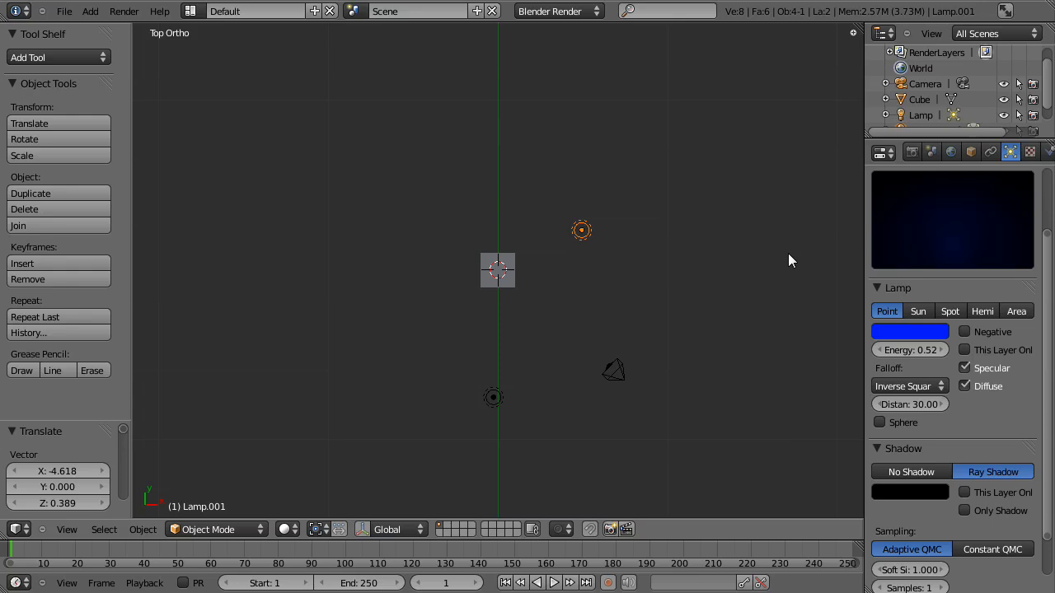
pyautogui.press('F12')
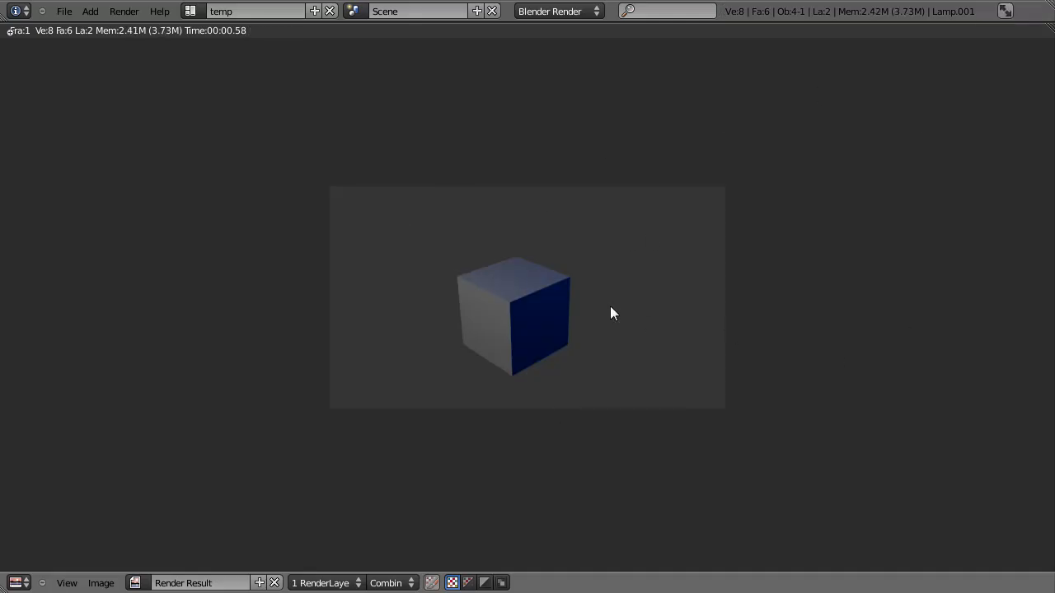
pyautogui.press('Escape')
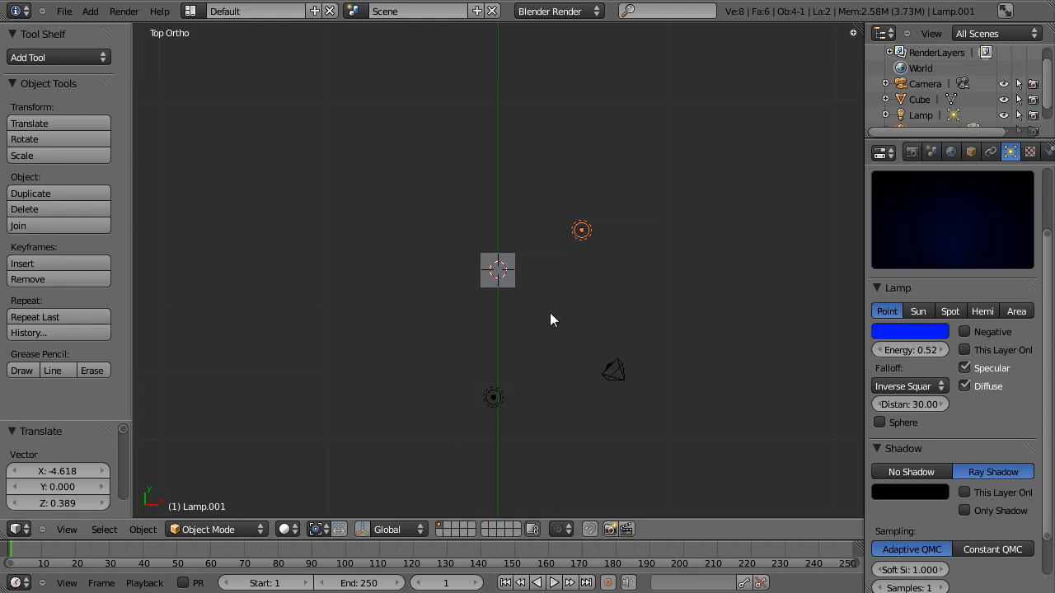
pyautogui.hotkey('shift', 'a')
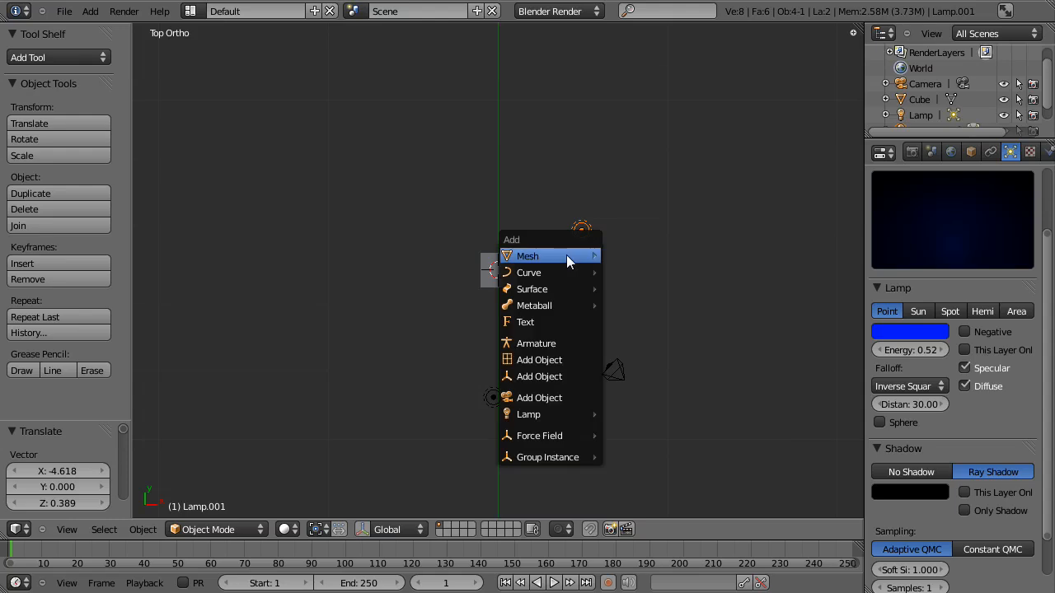
pyautogui.moveTo(539, 419)
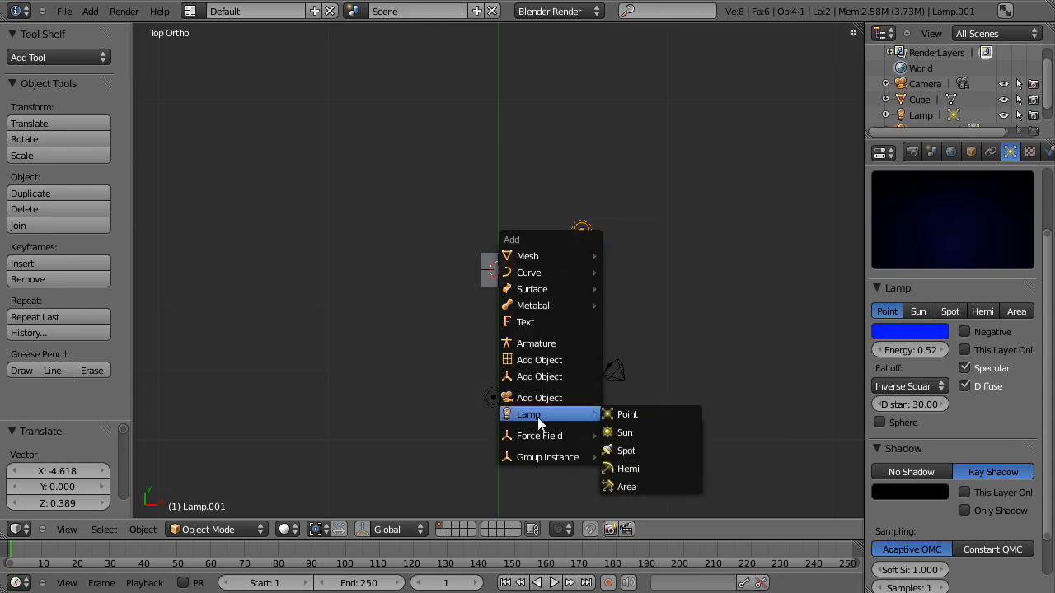
pyautogui.press('Escape')
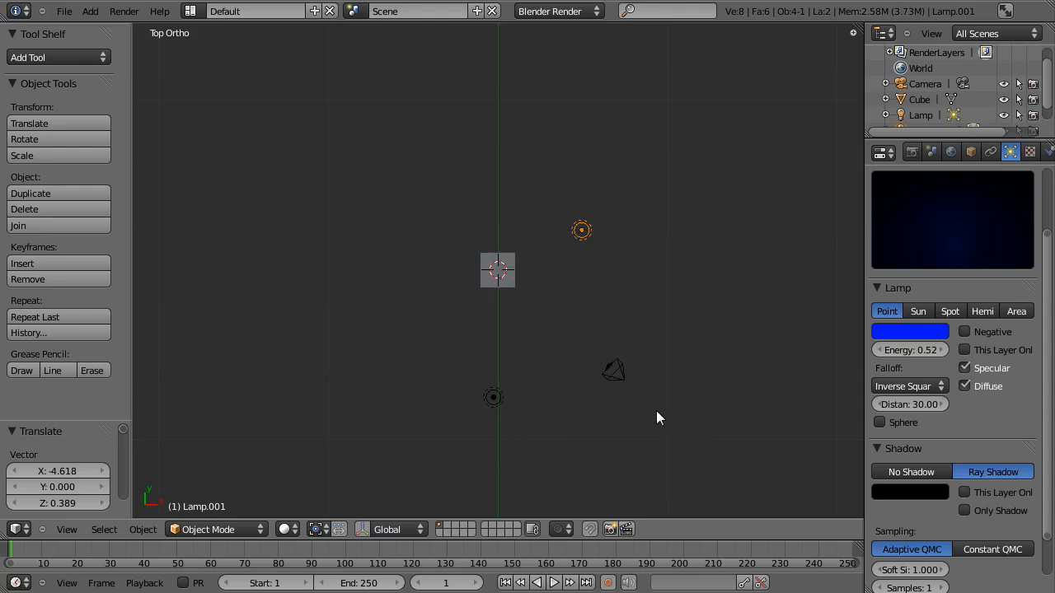
# Add a Sun lamp and move it about 14 in X and -10 in Y, away from the cube
pyautogui.hotkey('shift', 'a')
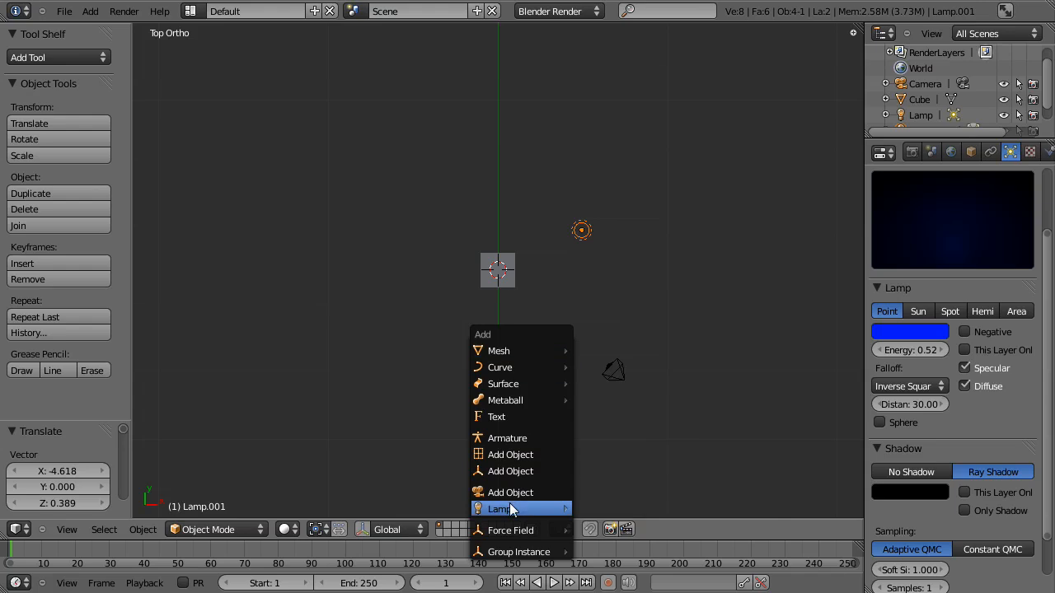
pyautogui.moveTo(546, 506)
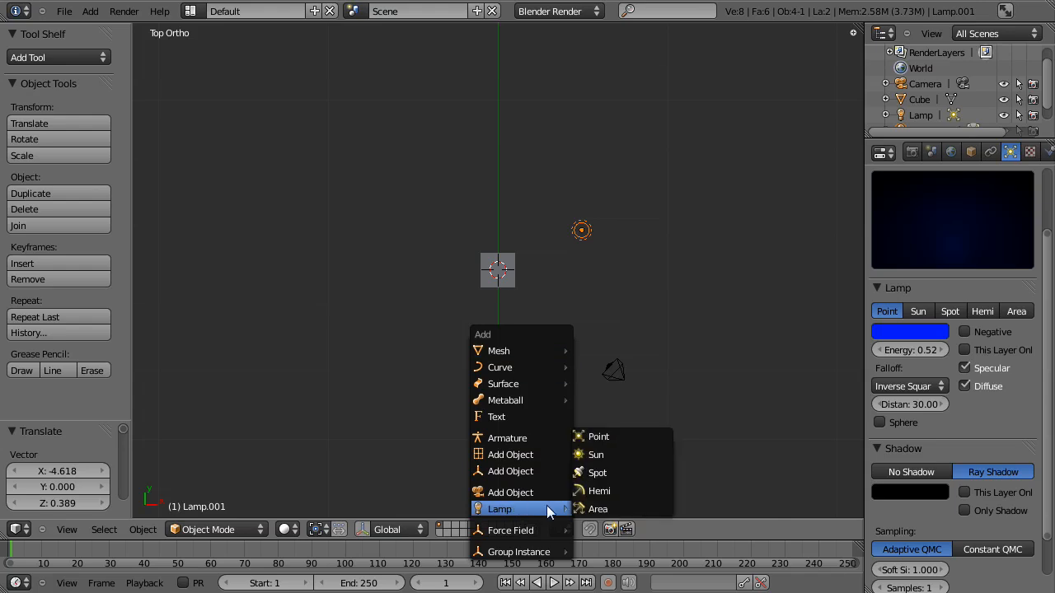
pyautogui.click(607, 455)
pyautogui.scroll(-4, 536, 317)
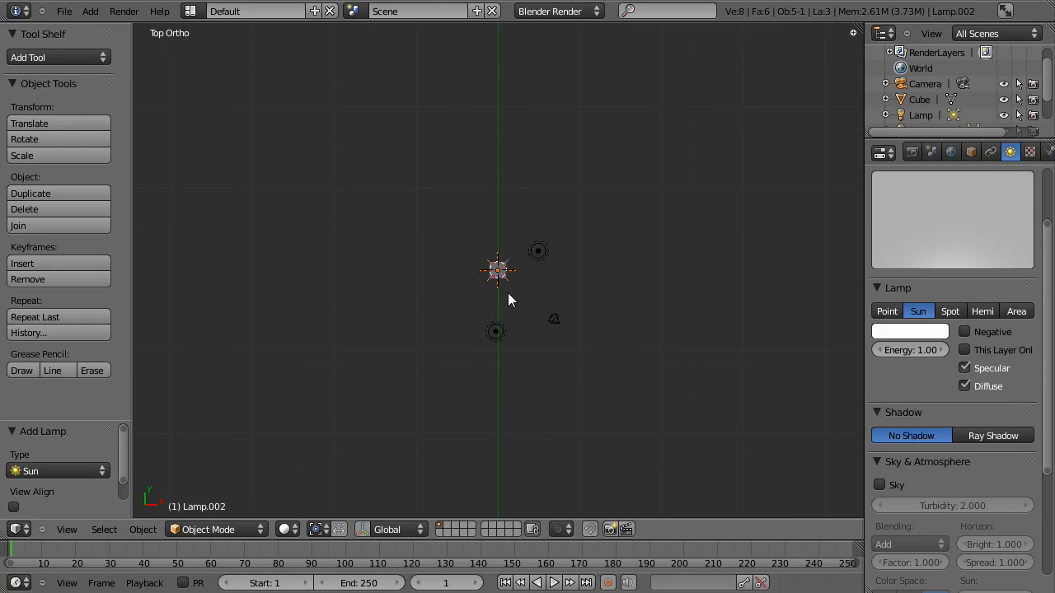
pyautogui.press('g')
pyautogui.click(614, 361)
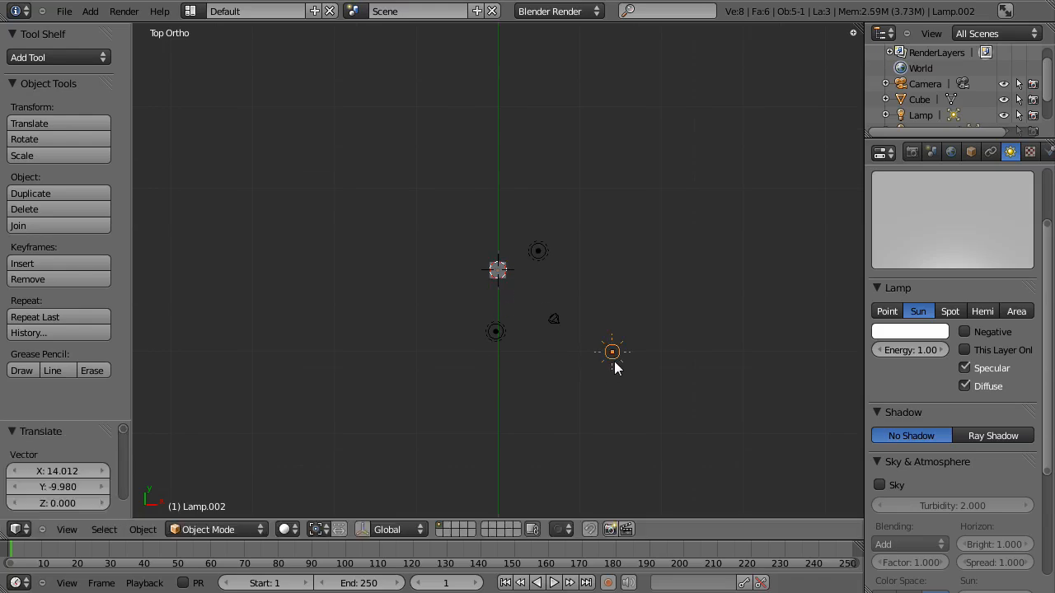
# From the front view, tilt the Sun lamp toward the cube and raise it about 9.3 in Z
pyautogui.press('KP_1')
pyautogui.press('r')
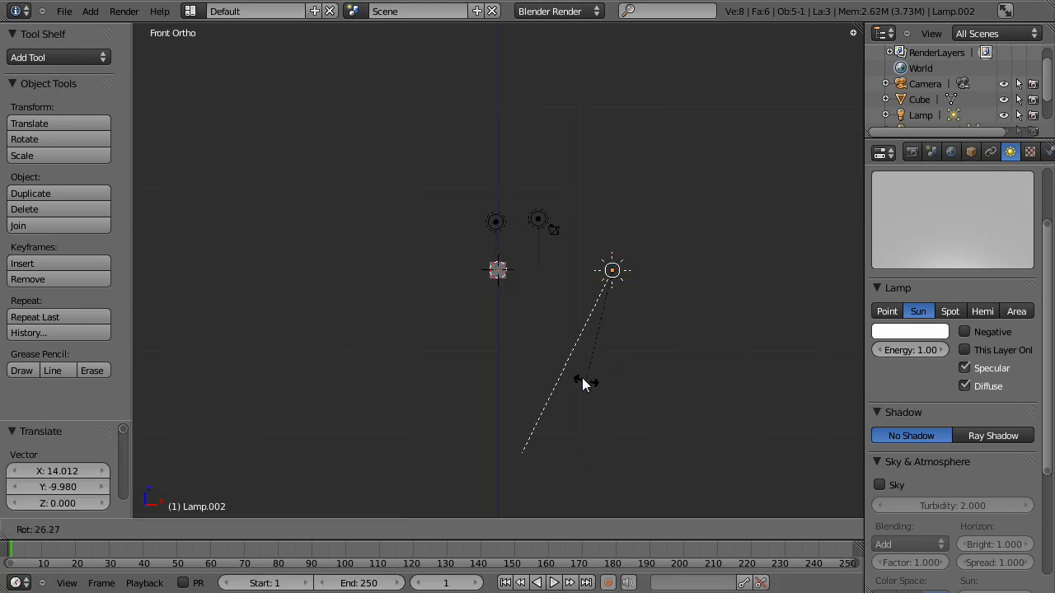
pyautogui.click(513, 377)
pyautogui.press('g')
pyautogui.click(515, 295)
# From the top view, rotate the Sun lamp about 0.65 radians so its direction line points through the cube
pyautogui.press('KP_3')
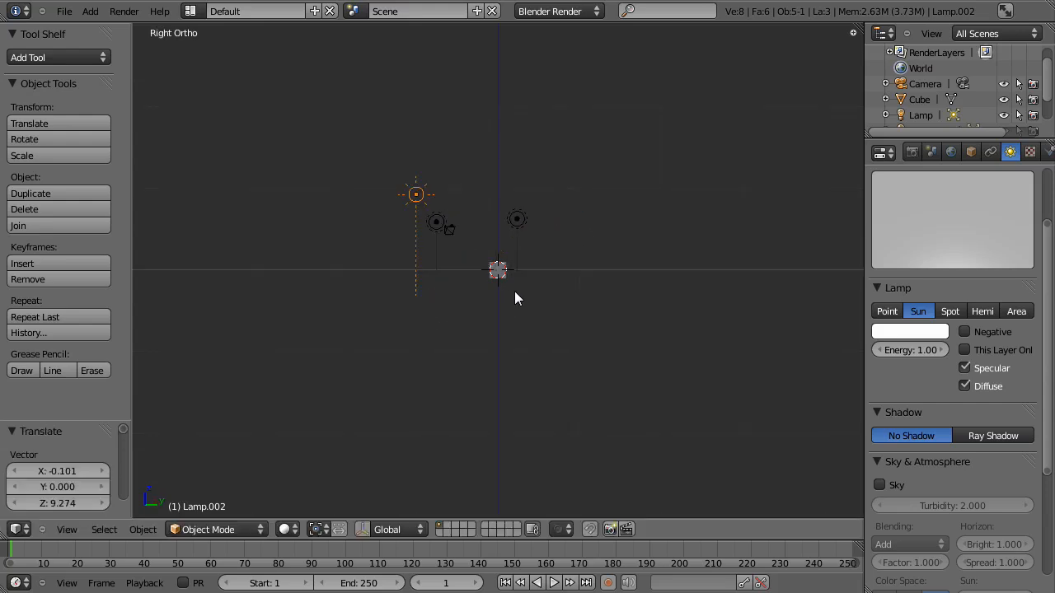
pyautogui.press('KP_7')
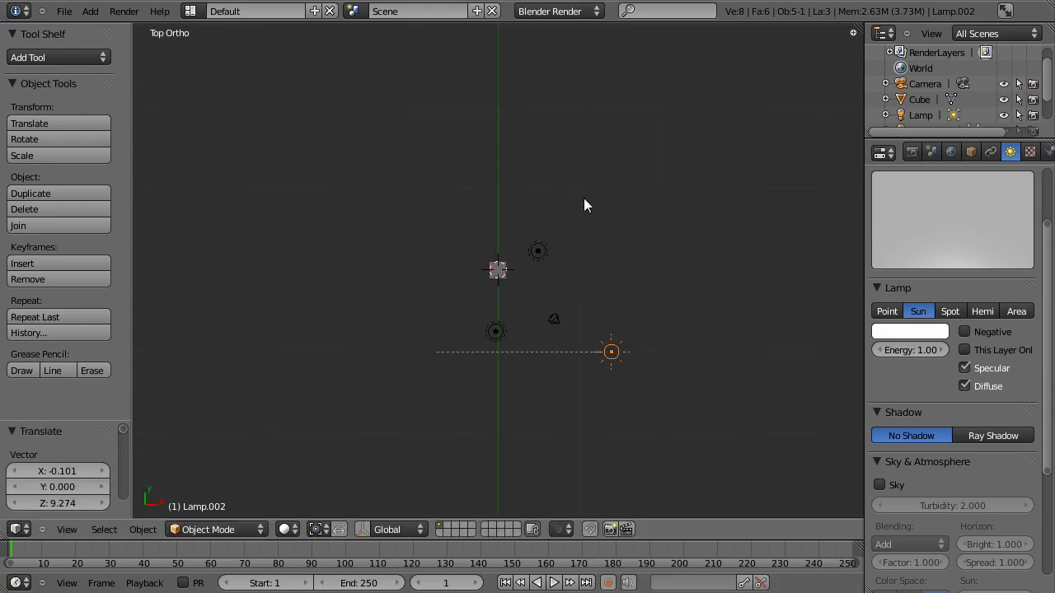
pyautogui.press('r')
pyautogui.click(707, 157)
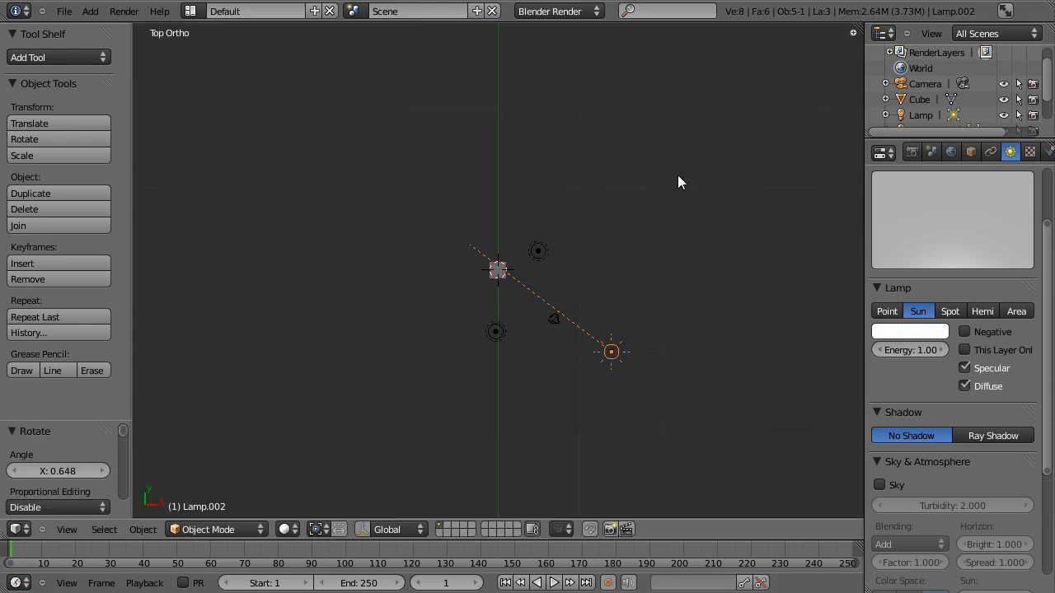
# Shift the Sun lamp about -1.1 in X and 0.4 in Y, and render a test image
pyautogui.press('g')
pyautogui.click(553, 354)
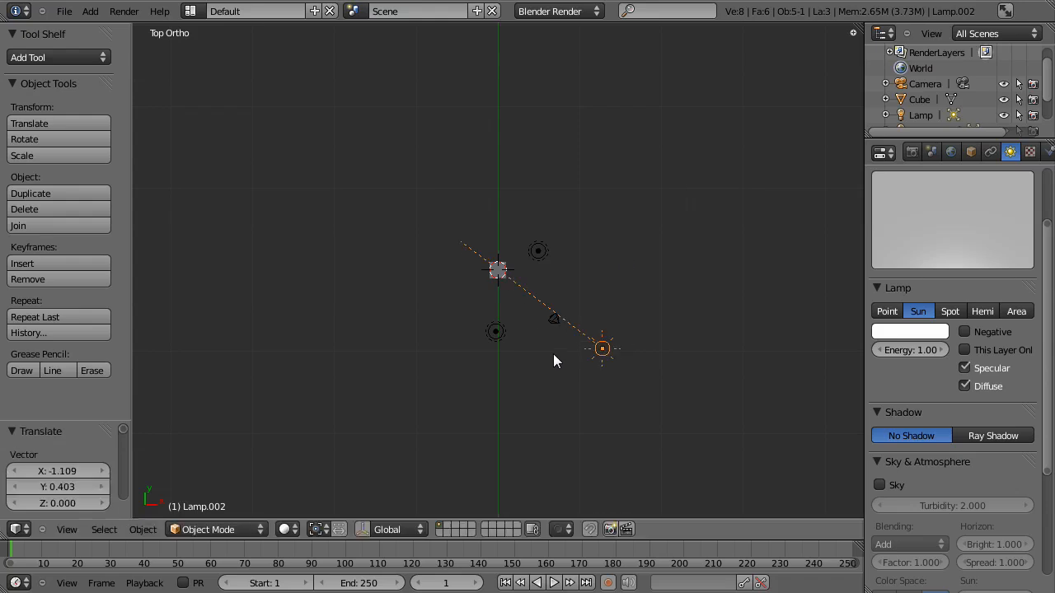
pyautogui.press('F12')
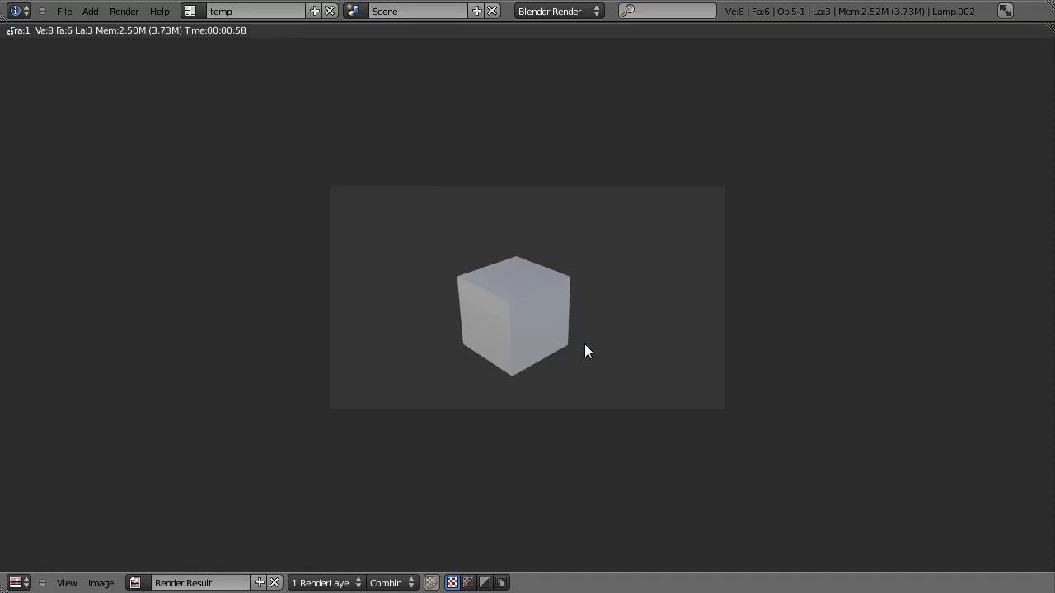
pyautogui.press('Escape')
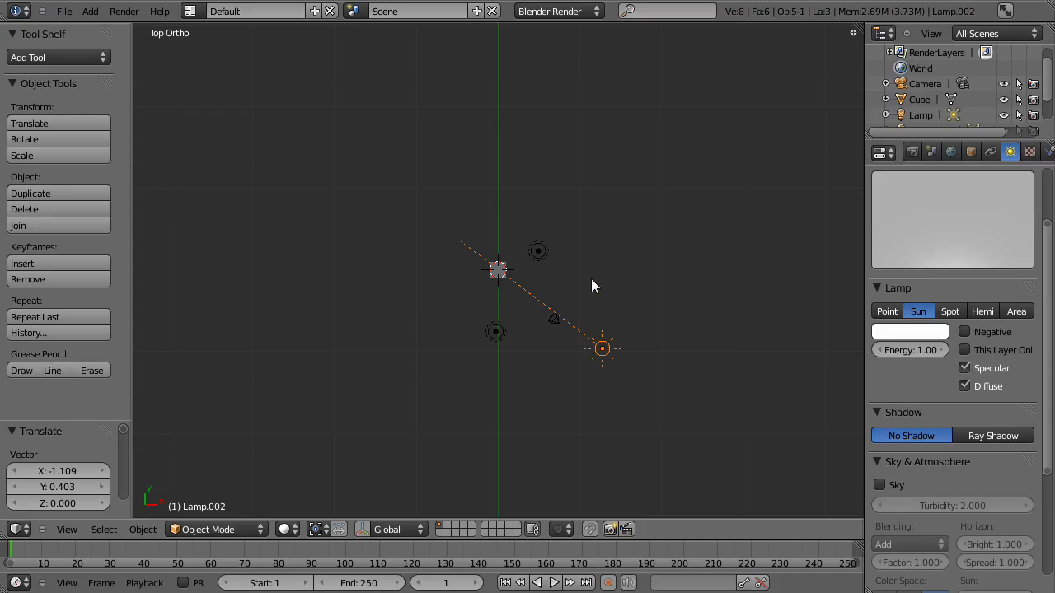
# Delete the blue point lamp from the scene
pyautogui.rightClick(539, 255)
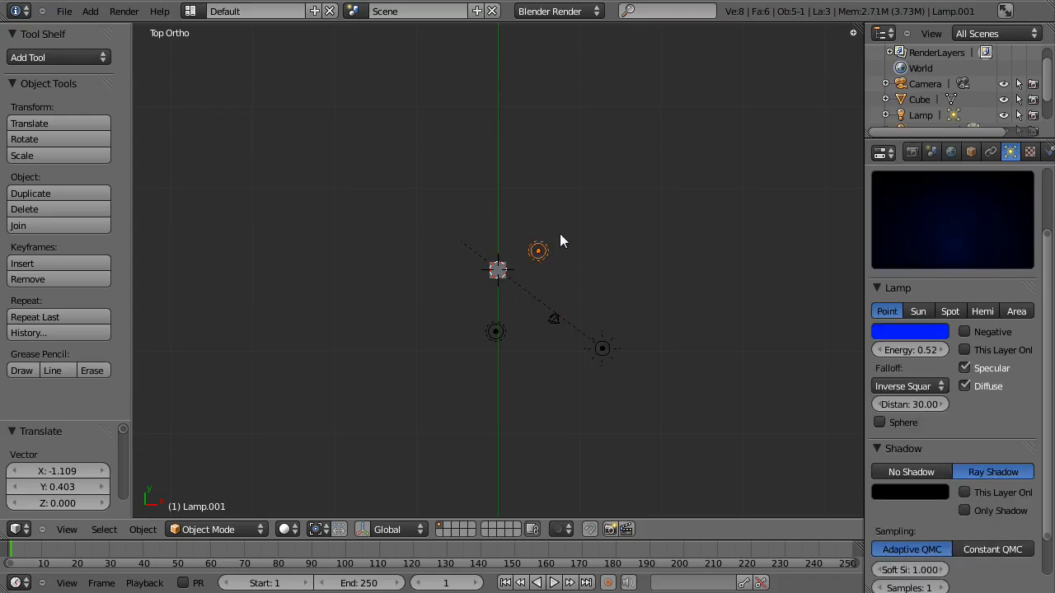
pyautogui.press('x')
pyautogui.click(690, 117)
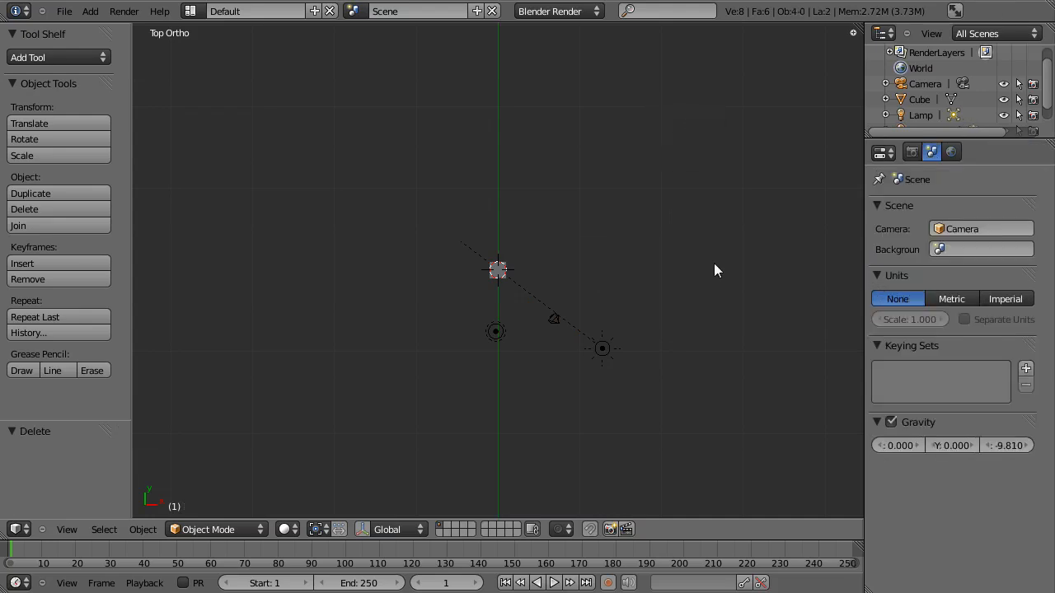
# Move the white point lamp about -8.4 in X and 3.6 in Y, and render a test image
pyautogui.rightClick(502, 332)
pyautogui.press('g')
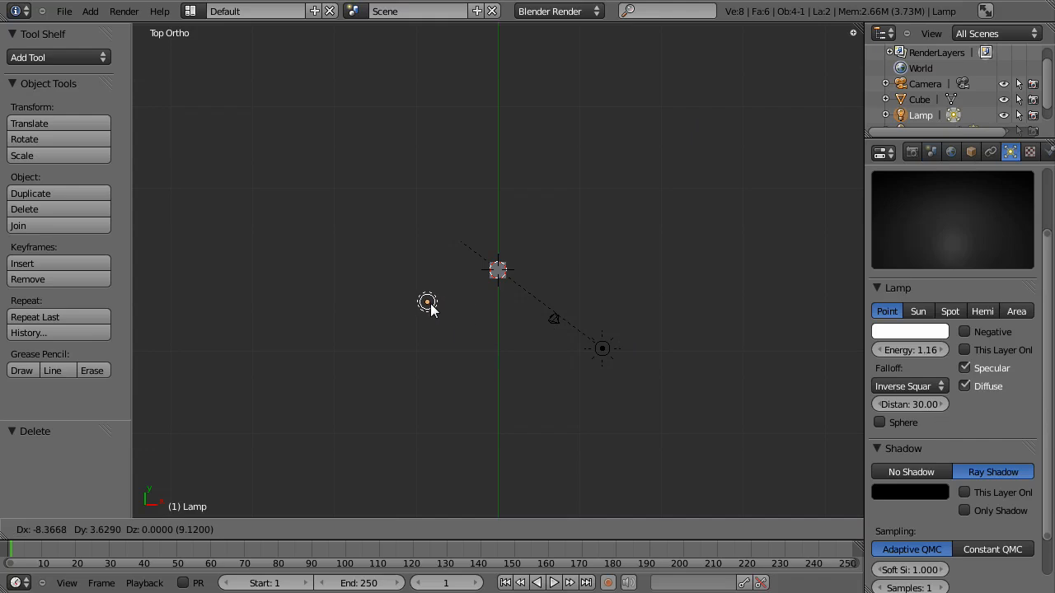
pyautogui.click(429, 304)
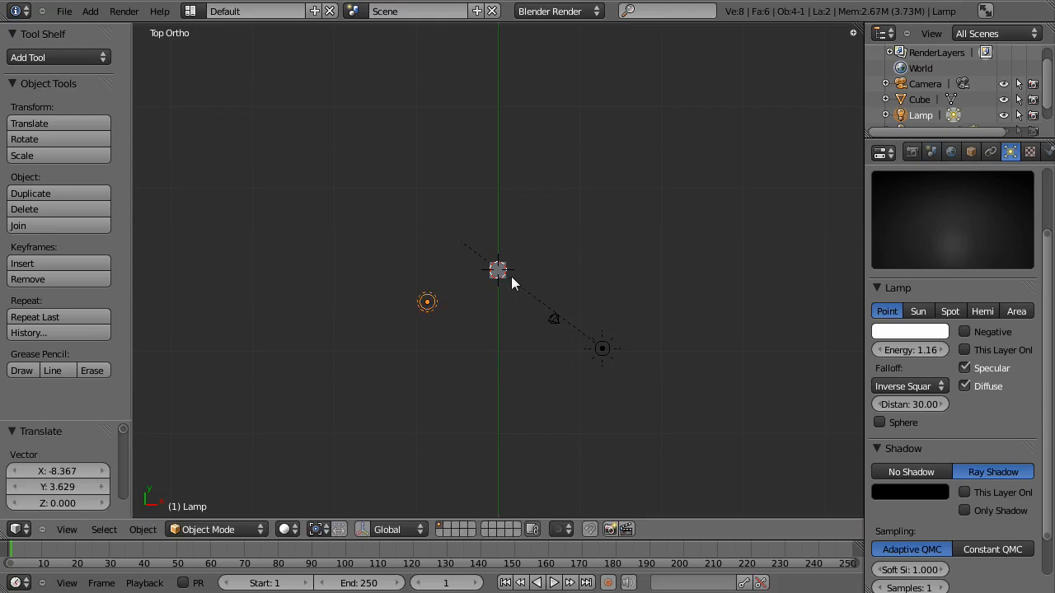
pyautogui.press('F12')
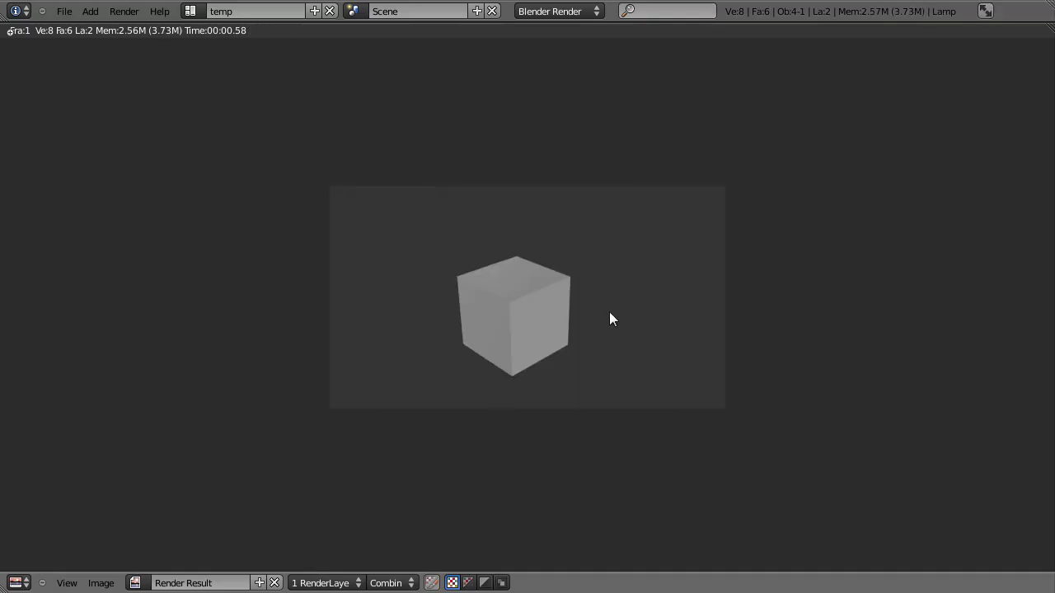
pyautogui.press('Escape')
# Move the Sun lamp about 1.6 in X and 6 in Y, and rotate it about -0.42 radians to aim at the cube
pyautogui.rightClick(598, 352)
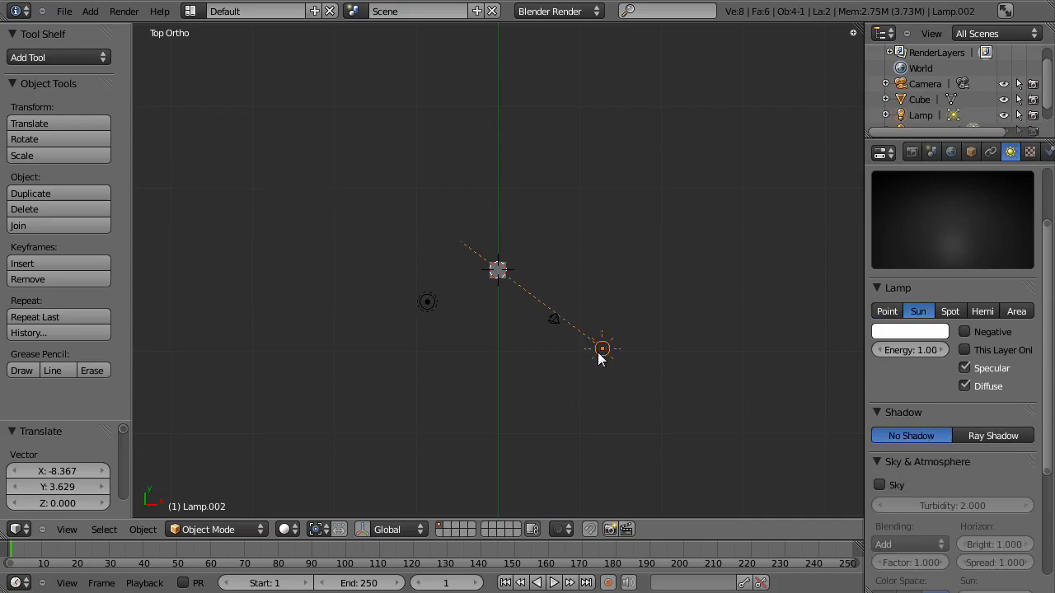
pyautogui.press('r')
pyautogui.click(623, 355)
pyautogui.press('g')
pyautogui.click(622, 367)
pyautogui.press('r')
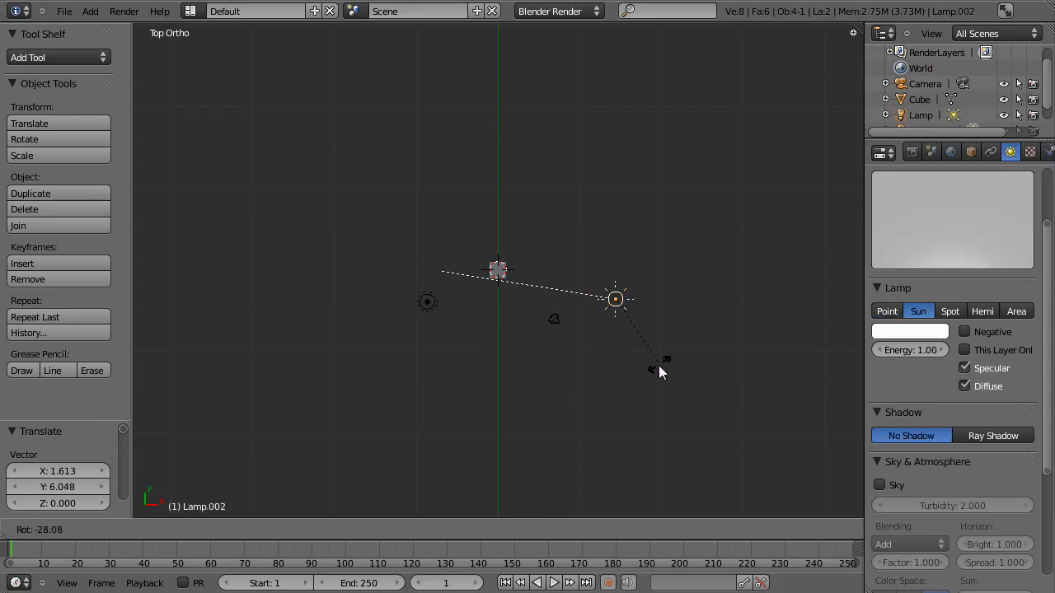
pyautogui.click(660, 364)
# Lower the Sun lamp's energy to 0.92 and render a test image
pyautogui.moveTo(905, 348); pyautogui.dragTo(890, 350)
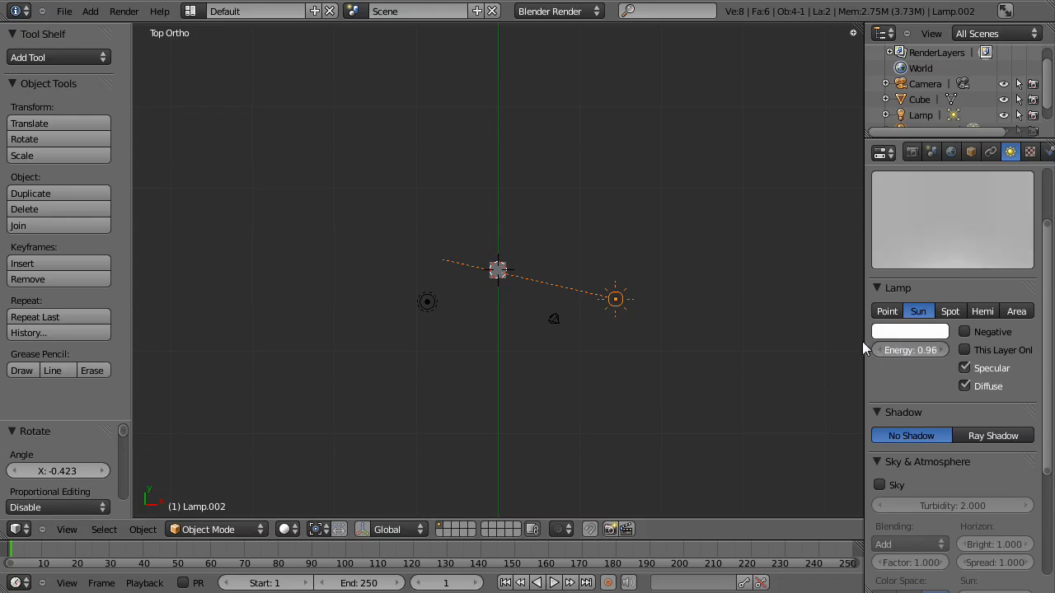
pyautogui.press('F12')
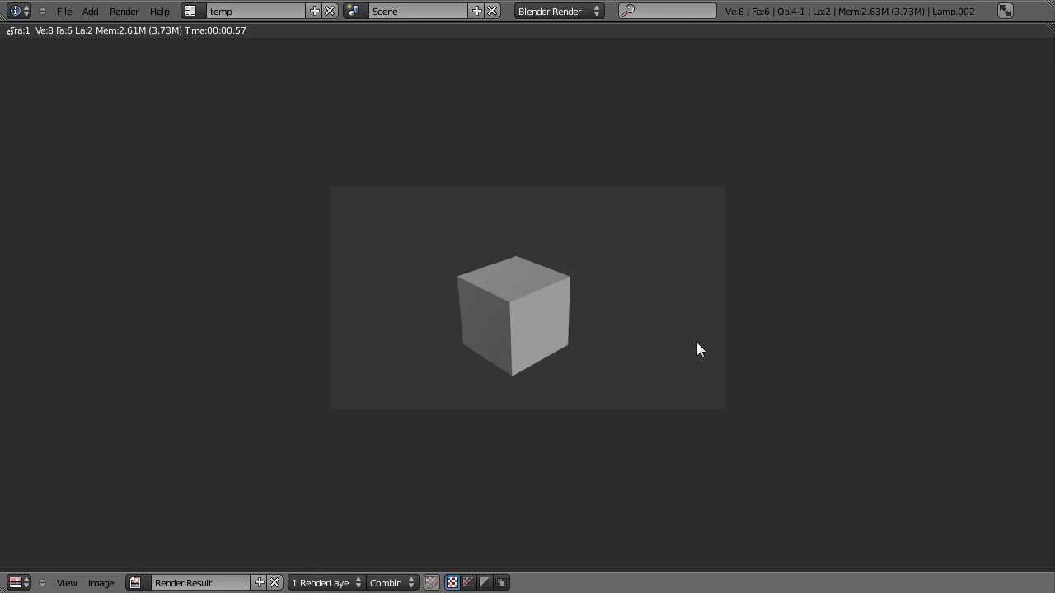
pyautogui.press('Escape')
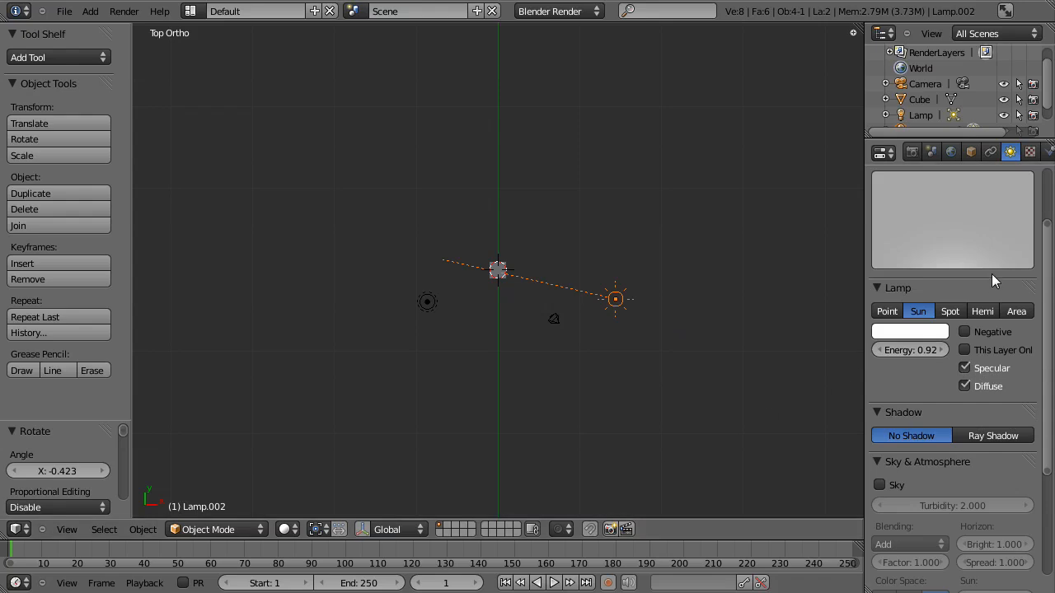
# Look through the Sun lamp's Shadow and Sky & Atmosphere settings
pyautogui.scroll(-4, 992, 284)
pyautogui.scroll(-2, 992, 339)
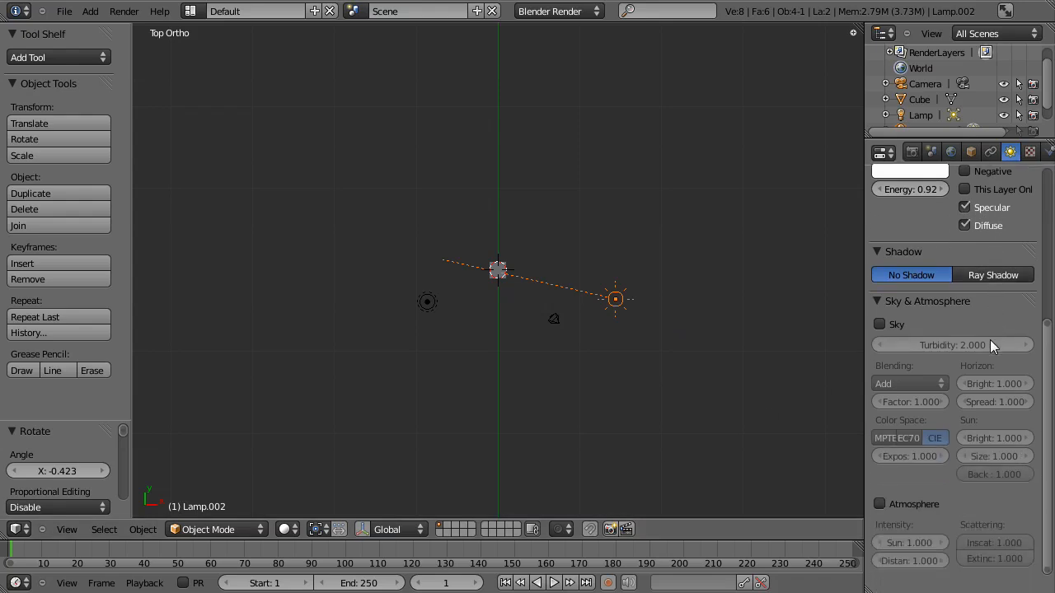
pyautogui.scroll(8, 994, 342)
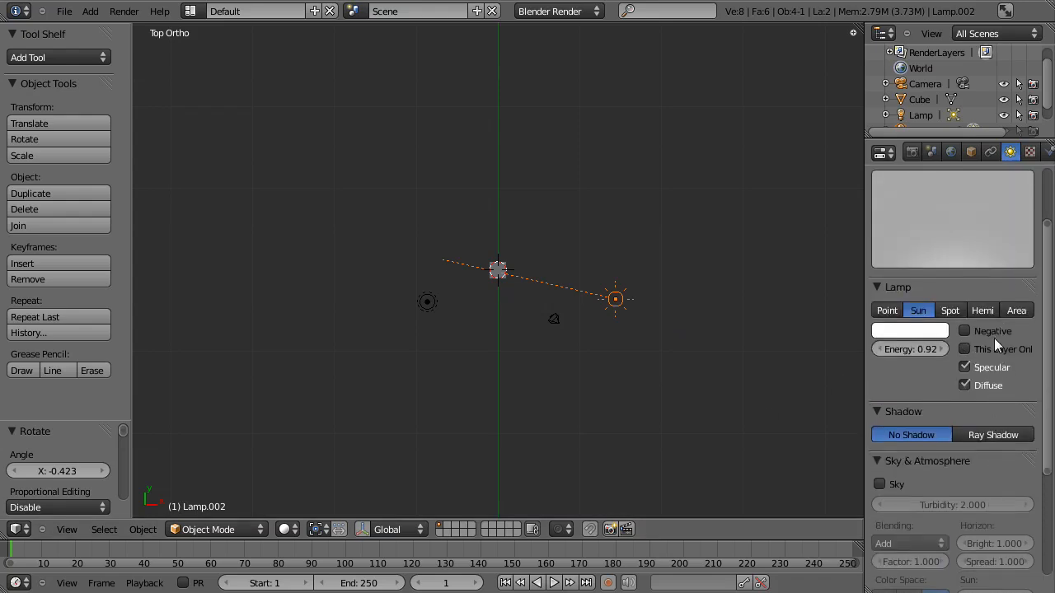